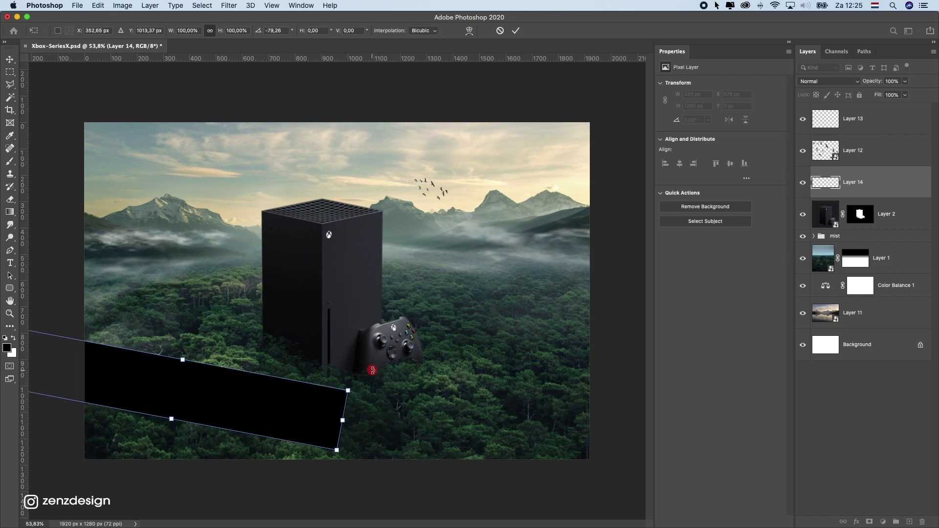
# - Rotate and skew the black rectangle on Layer 14 so its near edge lines up with the base of the console's dark side
pyautogui.moveTo(294, 351); pyautogui.dragTo(260, 376)
pyautogui.moveTo(355, 342); pyautogui.dragTo(352, 293)
pyautogui.moveTo(273, 361); pyautogui.dragTo(303, 370)
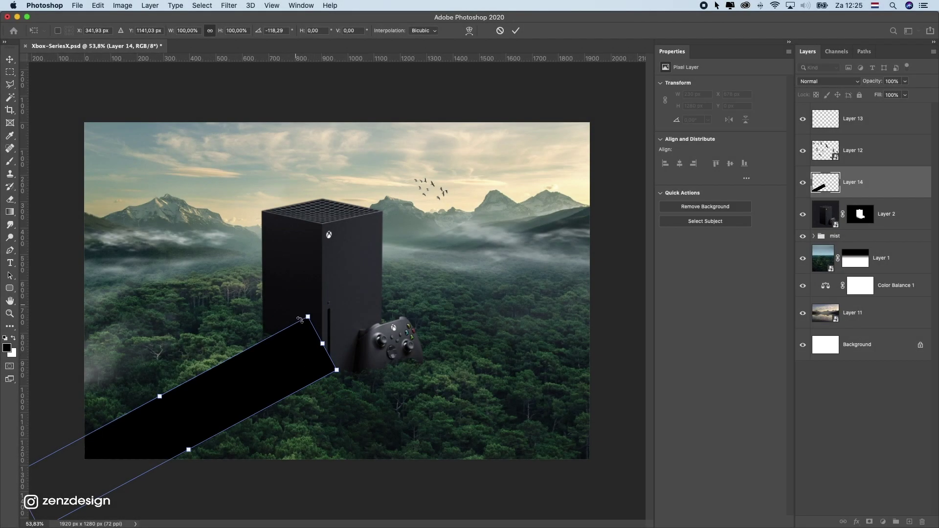
pyautogui.moveTo(307, 316); pyautogui.dragTo(266, 345)
pyautogui.moveTo(336, 370); pyautogui.dragTo(305, 388)
# - Distort the far corners of the black shape to extend it beyond the image's lower-left corner and apply the transform
pyautogui.scroll(-3, 174, 378)
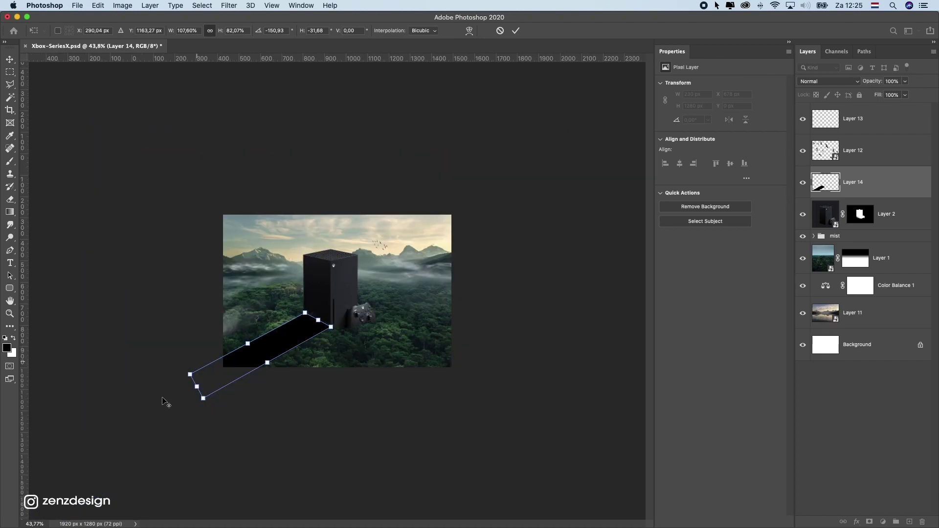
pyautogui.moveTo(189, 375)
pyautogui.mouseDown()
pyautogui.moveTo(173, 367)
pyautogui.moveTo(186, 366)
pyautogui.mouseUp()
pyautogui.press('super+z')
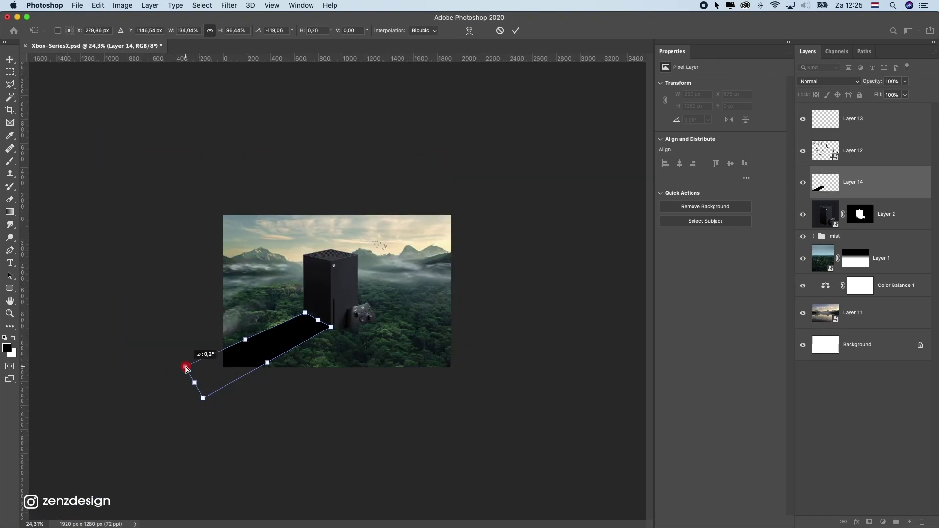
pyautogui.moveTo(207, 398); pyautogui.dragTo(203, 397)
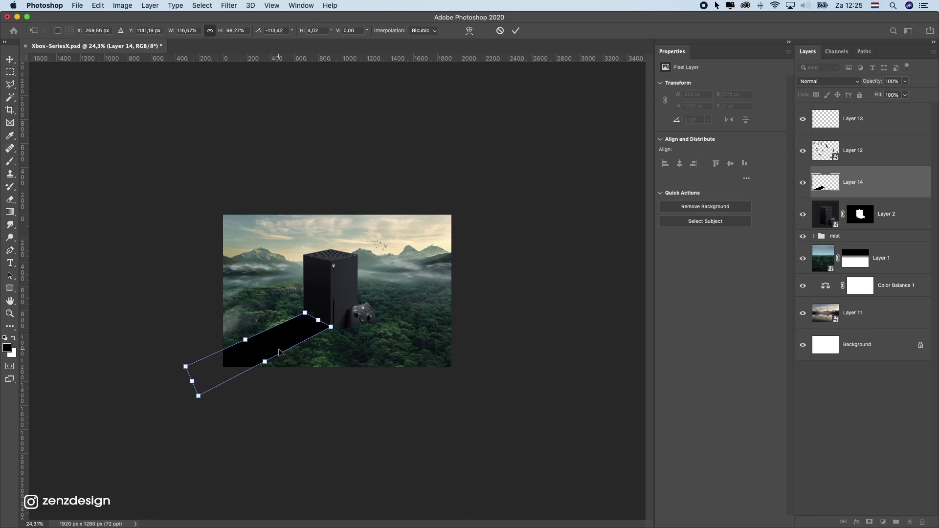
pyautogui.press('Return')
pyautogui.scroll(5, 299, 341)
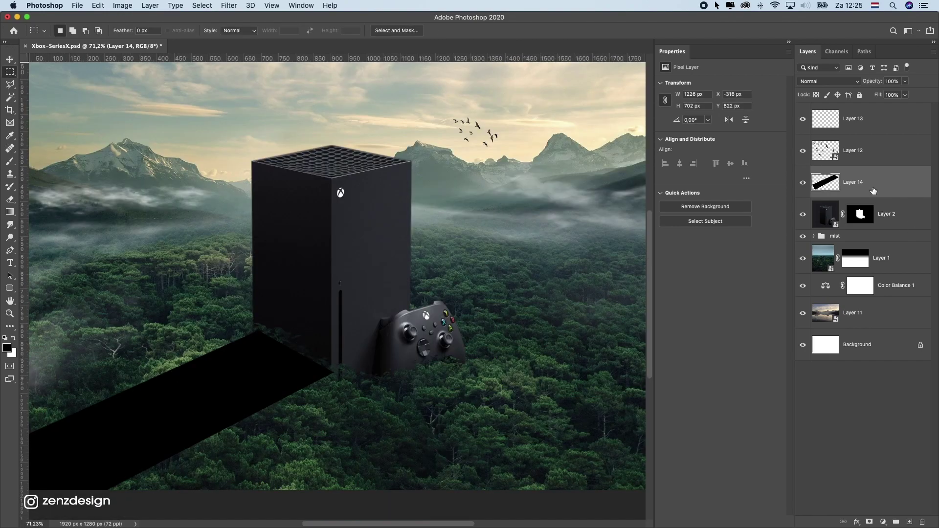
# - Move Layer 14 below the console layer and apply a Gaussian Blur with a radius of about 2.4 pixels
pyautogui.moveTo(874, 190); pyautogui.dragTo(863, 229)
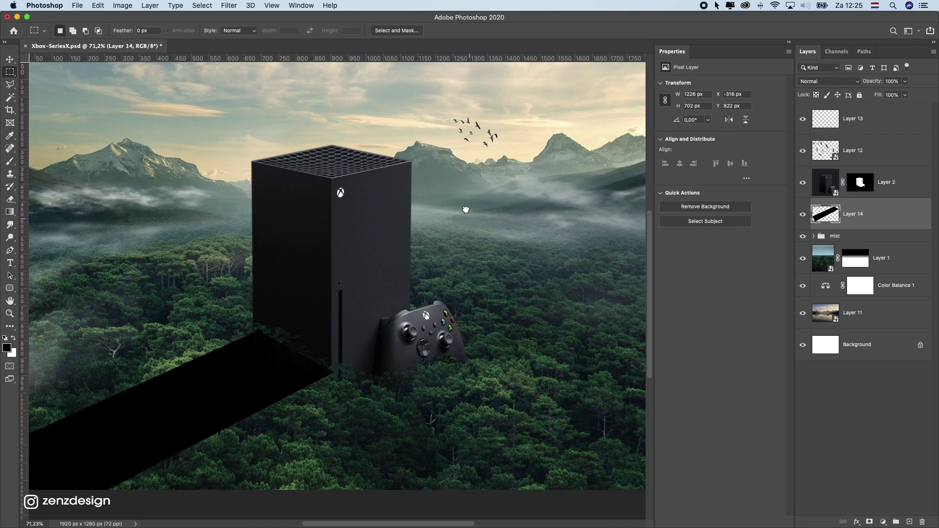
pyautogui.click(8, 62)
pyautogui.click(229, 5)
pyautogui.moveTo(233, 121)
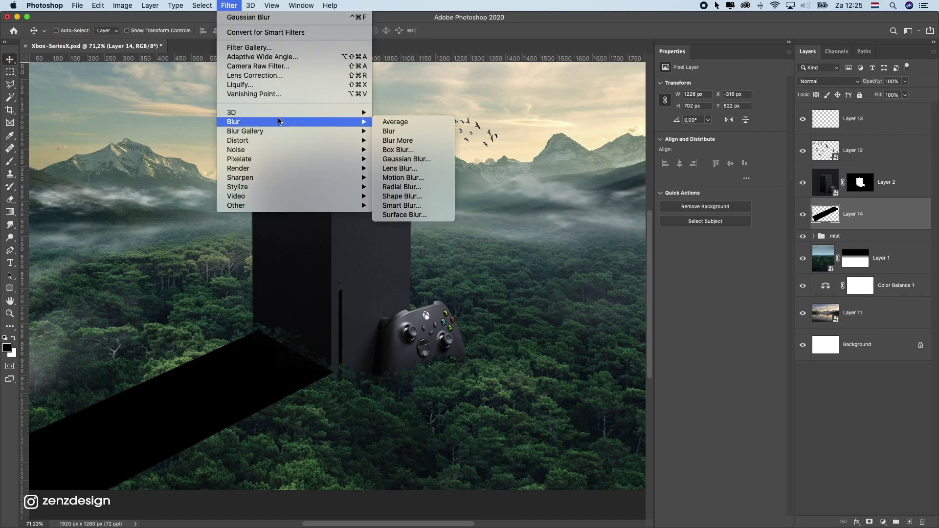
pyautogui.click(407, 159)
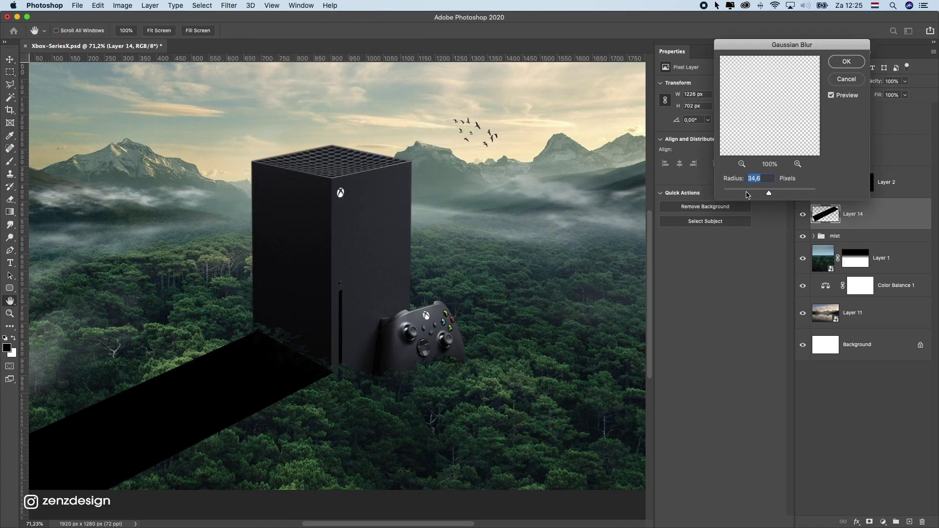
pyautogui.moveTo(737, 194); pyautogui.dragTo(723, 193)
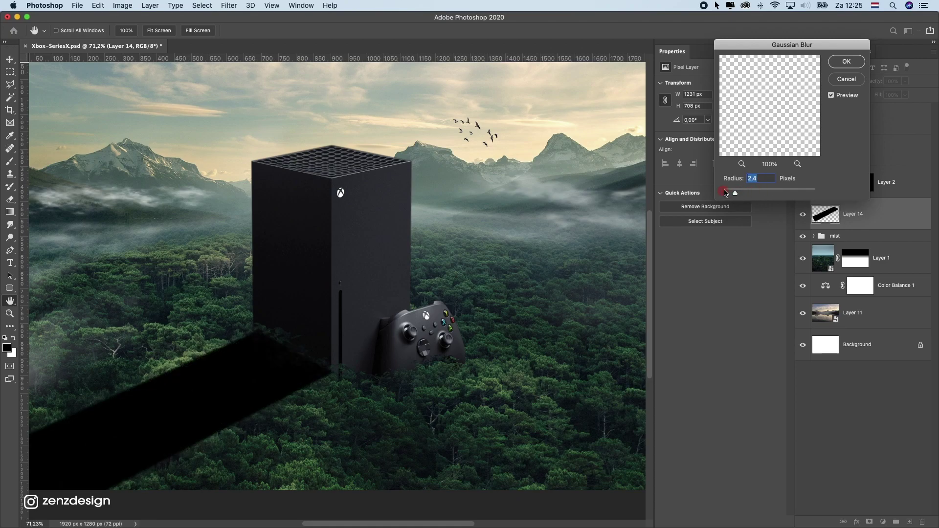
pyautogui.click(846, 62)
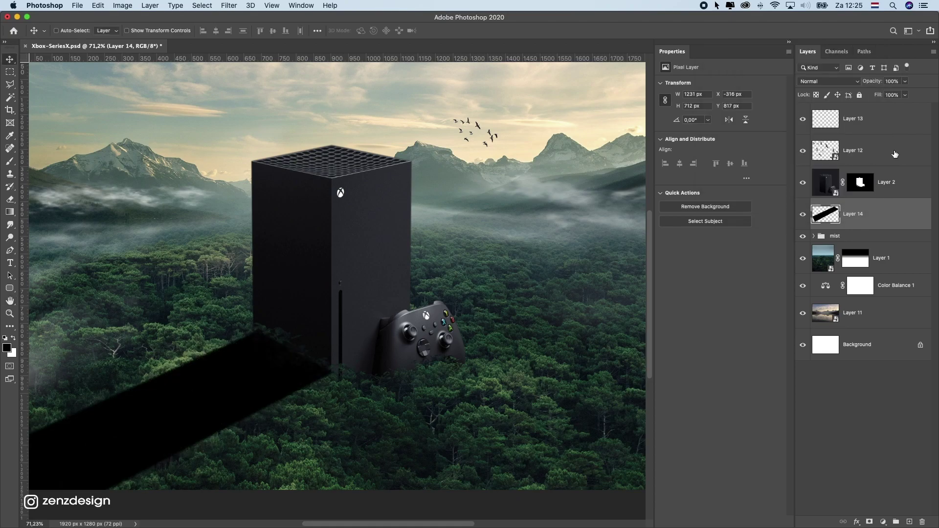
# - Lower the opacity of the shadow on Layer 14 to 46%
pyautogui.moveTo(876, 98); pyautogui.dragTo(889, 95)
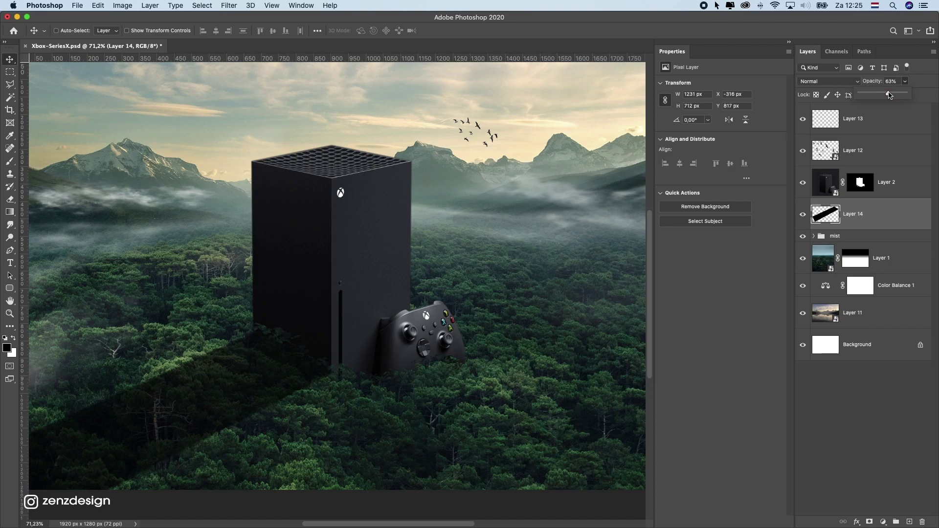
pyautogui.scroll(-5, 361, 325)
pyautogui.scroll(5, 363, 325)
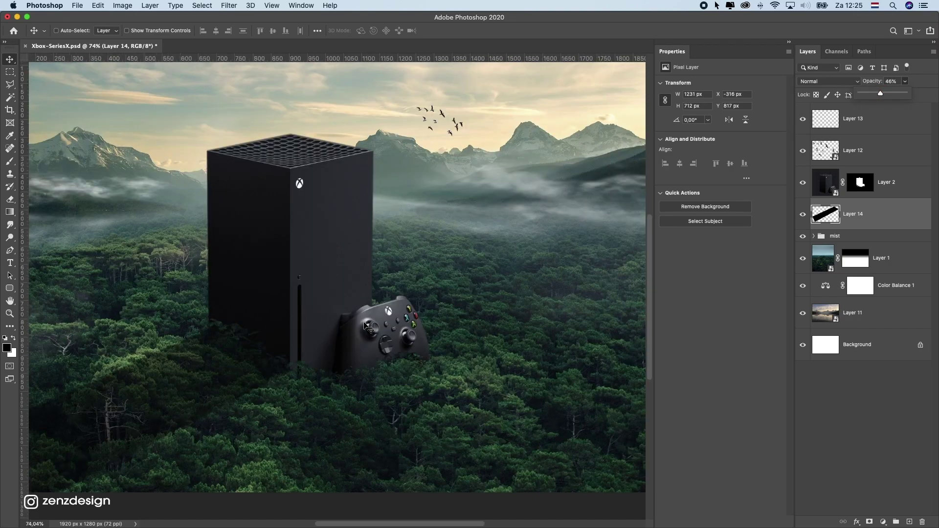
# - Distort the shadow on Layer 14 so it spreads wider across the forest and meets the console's base
pyautogui.scroll(-2, 383, 258)
pyautogui.press('super+t')
pyautogui.moveTo(303, 341); pyautogui.dragTo(319, 337)
pyautogui.scroll(-3, 331, 425)
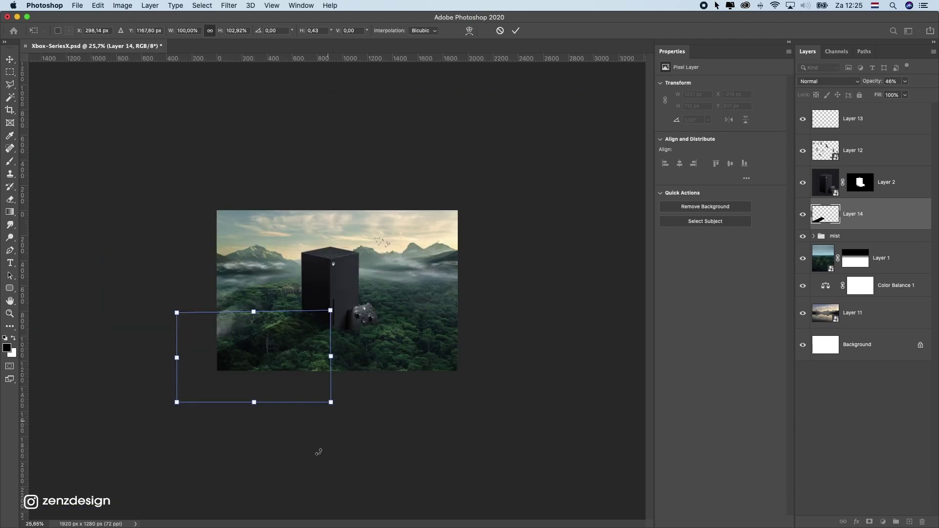
pyautogui.moveTo(330, 402); pyautogui.dragTo(391, 427)
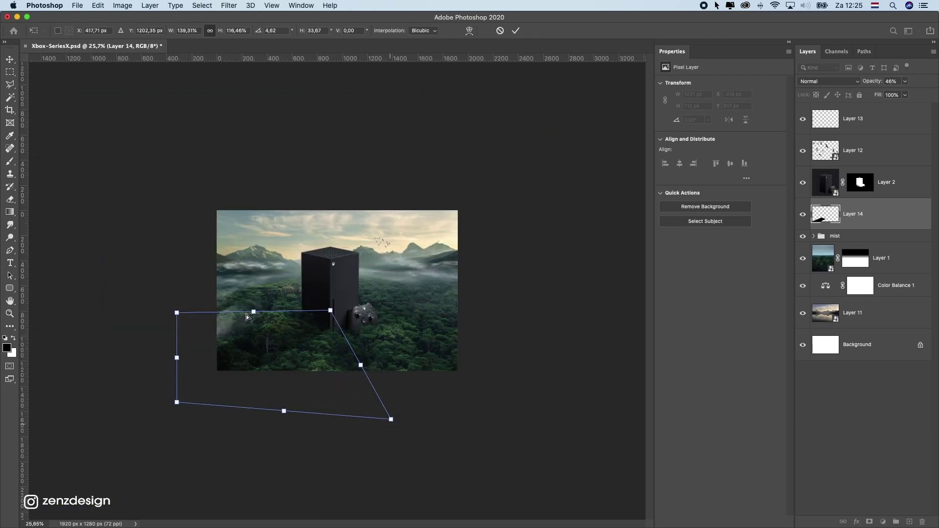
pyautogui.moveTo(180, 313)
pyautogui.mouseDown()
pyautogui.moveTo(220, 315)
pyautogui.moveTo(181, 316)
pyautogui.moveTo(182, 328)
pyautogui.moveTo(194, 322)
pyautogui.mouseUp()
pyautogui.moveTo(330, 308); pyautogui.dragTo(328, 314)
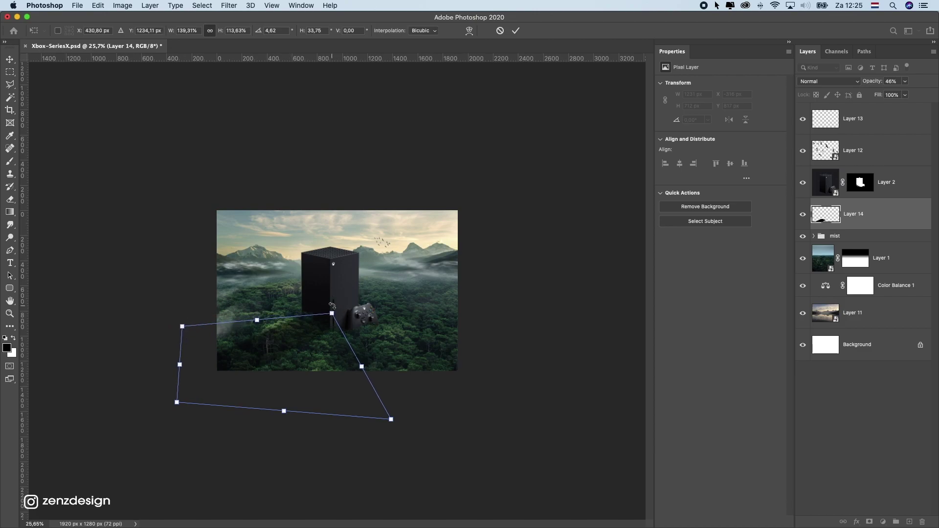
pyautogui.press('Return')
pyautogui.press('super+0')
# - Soften the shadow on Layer 14 further with a Gaussian Blur of 14.8 pixels
pyautogui.scroll(-2, 347, 332)
pyautogui.click(250, 6)
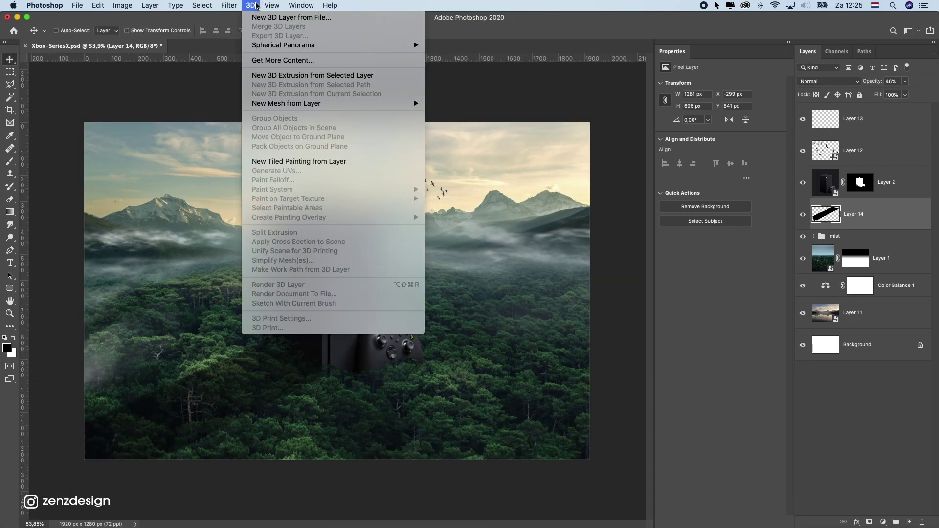
pyautogui.moveTo(229, 5)
pyautogui.moveTo(289, 128)
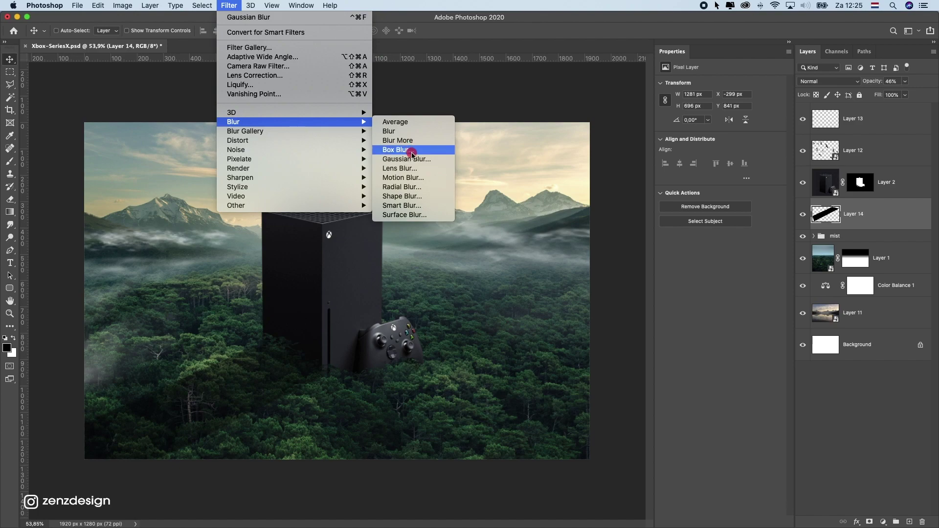
pyautogui.click(415, 157)
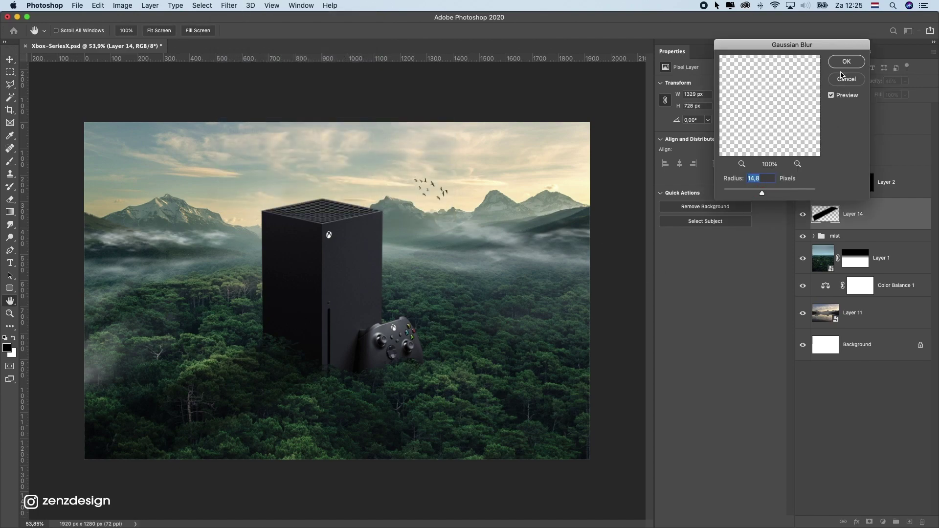
pyautogui.press('Return')
pyautogui.press('super+t')
pyautogui.moveTo(347, 335); pyautogui.dragTo(335, 335)
pyautogui.scroll(-5, 112, 378)
pyautogui.moveTo(201, 387); pyautogui.dragTo(213, 418)
pyautogui.moveTo(201, 309); pyautogui.dragTo(133, 264)
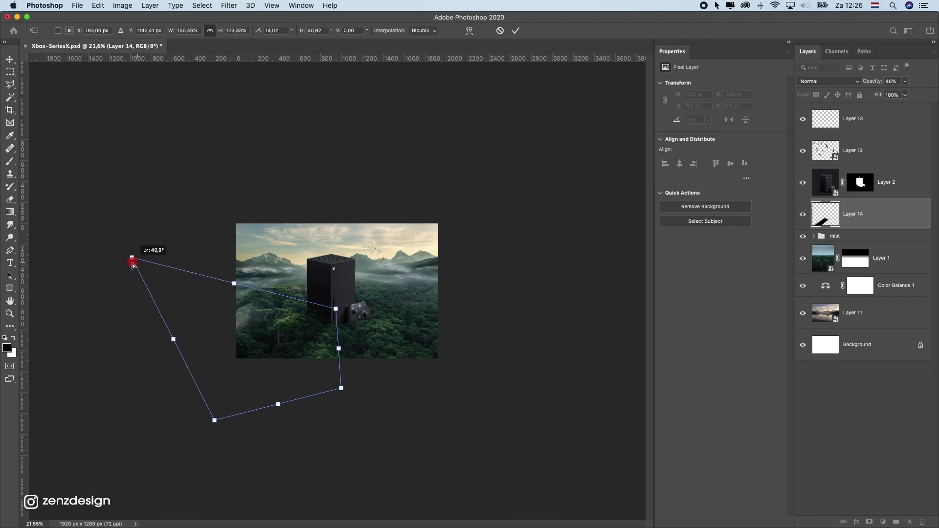
pyautogui.press('Return')
pyautogui.press('super+t')
pyautogui.moveTo(201, 308); pyautogui.dragTo(155, 278)
pyautogui.moveTo(200, 378); pyautogui.dragTo(147, 417)
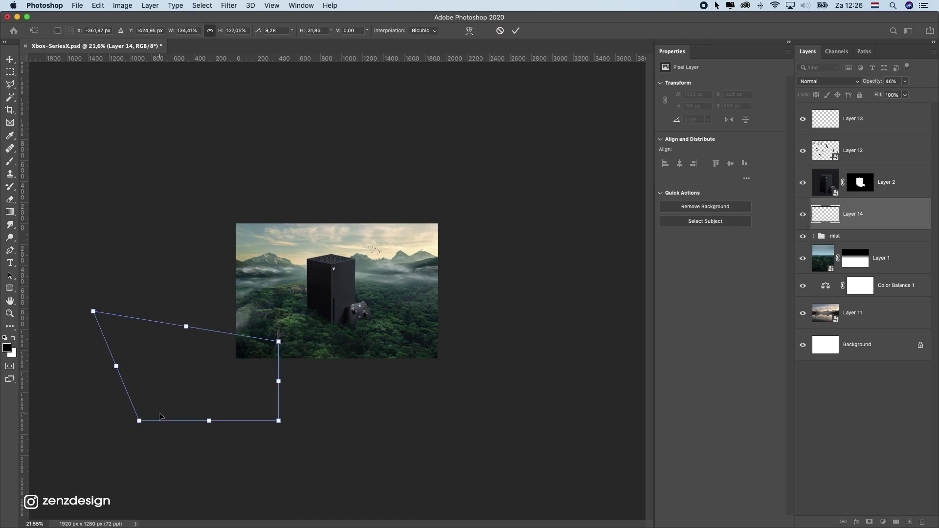
pyautogui.press('super+z')
pyautogui.moveTo(202, 392); pyautogui.dragTo(162, 427)
pyautogui.press('Return')
pyautogui.press('Return')
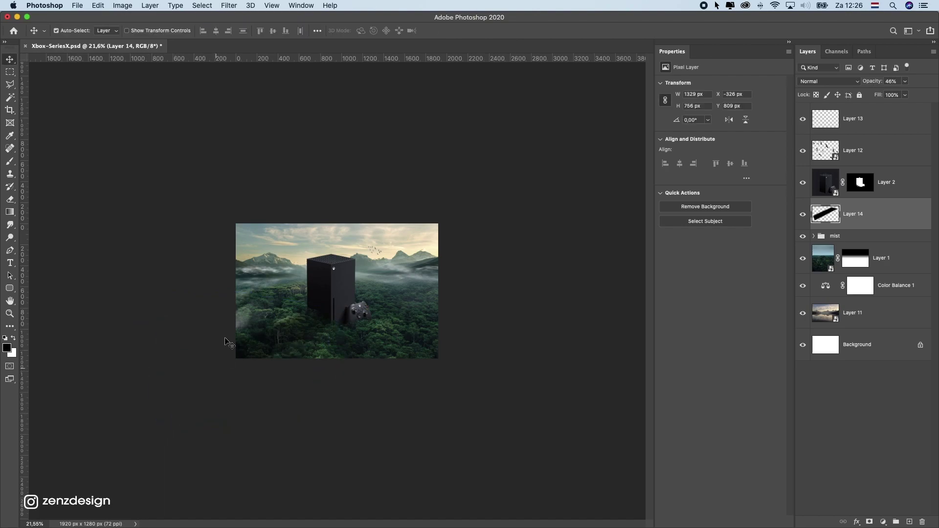
# - Rotate the shadow about 11°, shift it slightly upward against the console's base, and distort its upper corners into a flatter shape
pyautogui.press('super+t')
pyautogui.moveTo(195, 347); pyautogui.dragTo(195, 332)
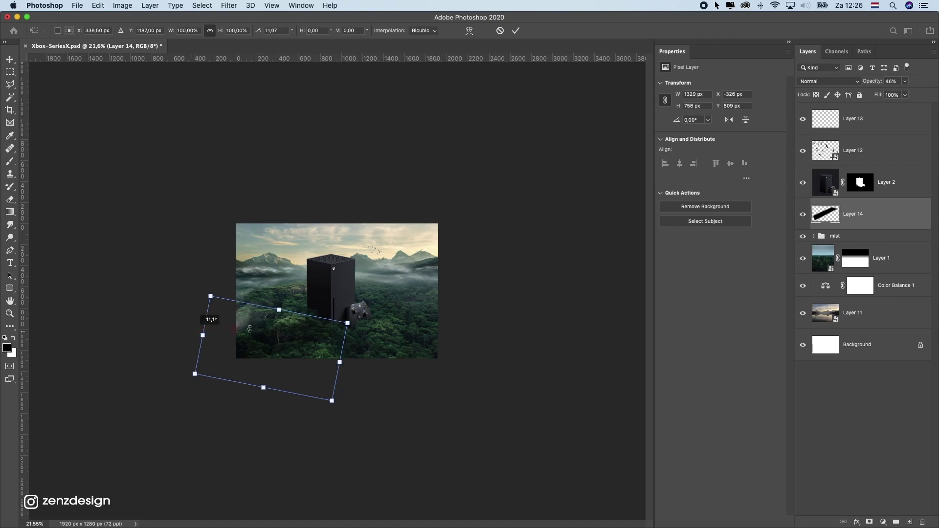
pyautogui.moveTo(290, 333); pyautogui.dragTo(289, 325)
pyautogui.moveTo(345, 316); pyautogui.dragTo(342, 314)
pyautogui.moveTo(208, 289); pyautogui.dragTo(234, 308)
pyautogui.press('Return')
# - Create a new layer above Layer 14 and brush soft black contact shading around the base of the console and controller
pyautogui.scroll(10, 258, 321)
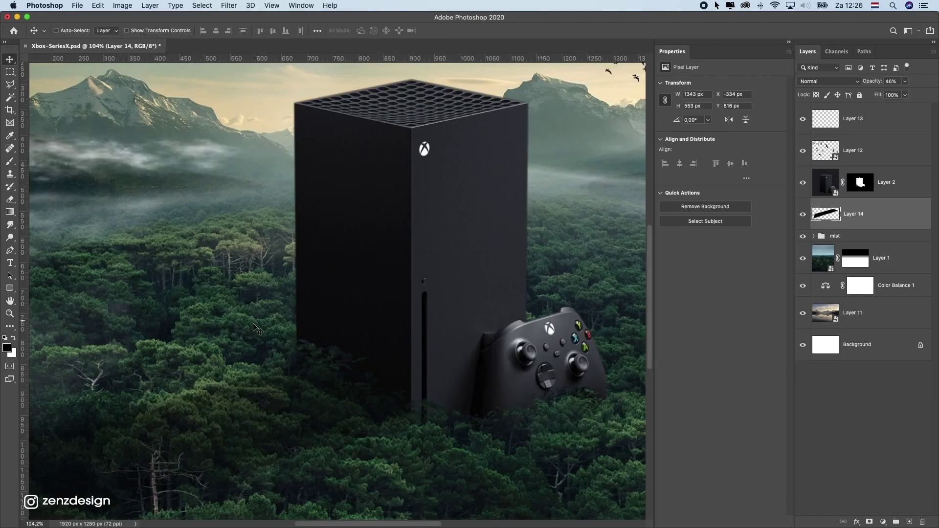
pyautogui.scroll(-7, 260, 327)
pyautogui.scroll(1, 366, 330)
pyautogui.scroll(1, 352, 329)
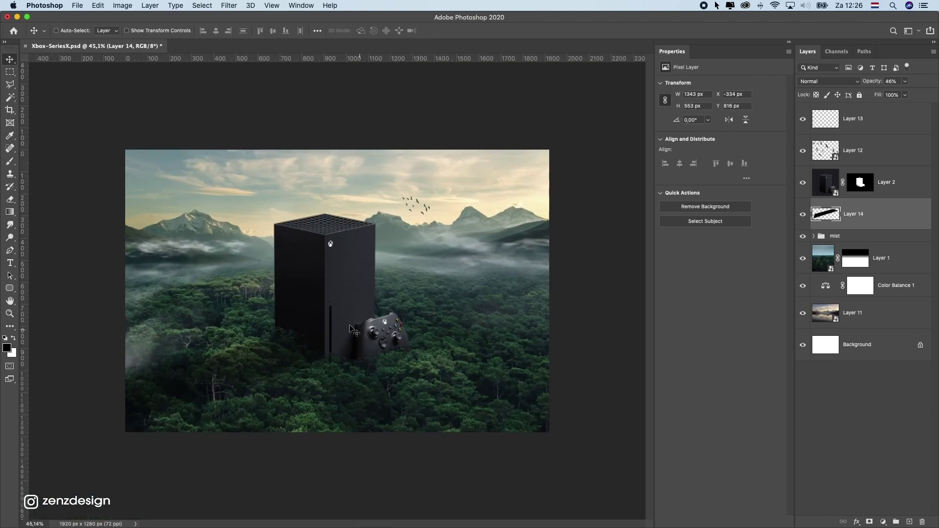
pyautogui.click(908, 522)
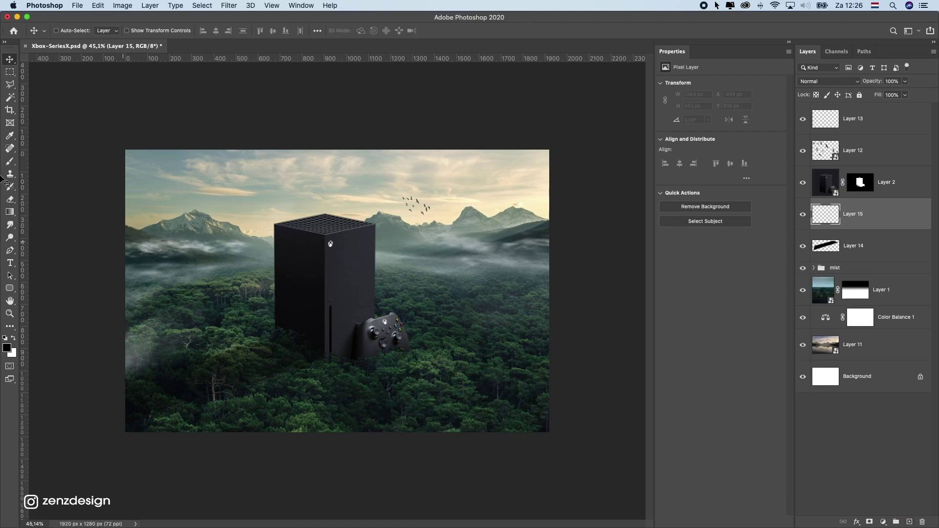
pyautogui.click(10, 163)
pyautogui.moveTo(309, 349)
pyautogui.mouseDown()
pyautogui.moveTo(362, 350)
pyautogui.moveTo(338, 375)
pyautogui.mouseUp()
pyautogui.press('super+z')
pyautogui.click(284, 30)
pyautogui.click(351, 371)
pyautogui.moveTo(350, 370)
pyautogui.mouseDown()
pyautogui.moveTo(317, 363)
pyautogui.moveTo(347, 362)
pyautogui.mouseUp()
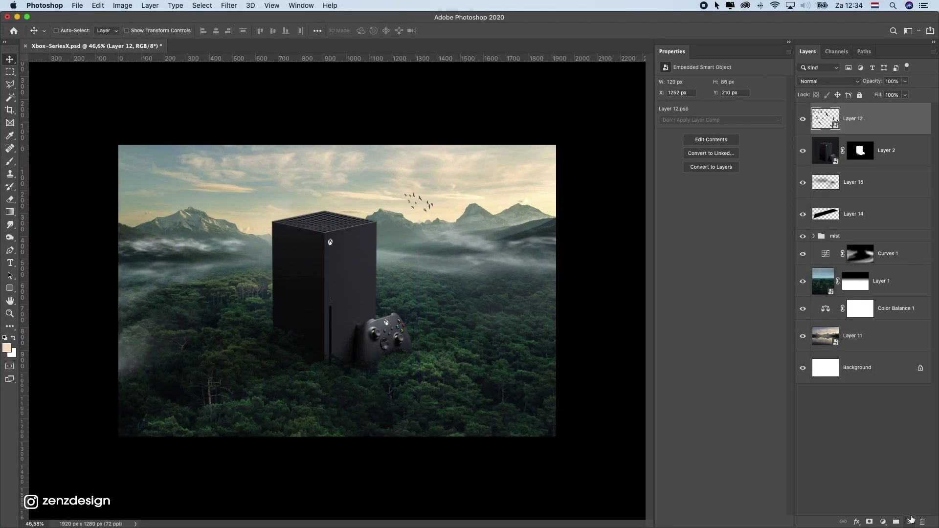
# - Create a new layer above the birds and paint a single soft brush dab on it in the warm color #ffe2c3
pyautogui.click(910, 521)
pyautogui.click(4, 348)
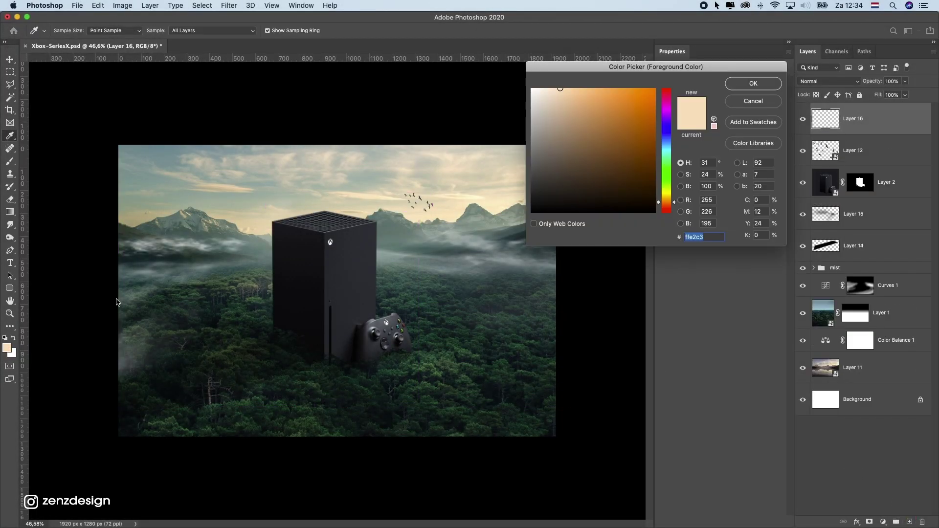
pyautogui.click(767, 87)
pyautogui.click(10, 161)
pyautogui.click(369, 240)
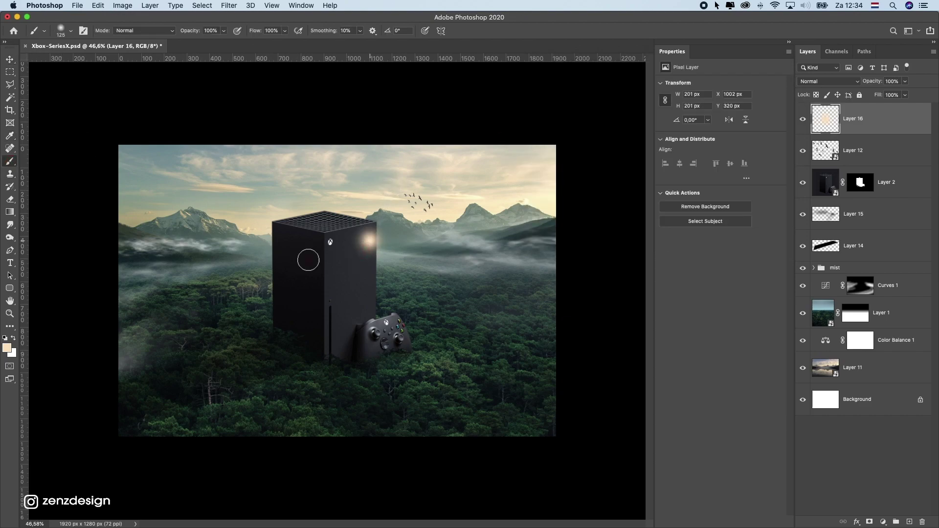
# - Move the warm glow to the image's upper-right corner and enlarge it to 1000 × 1000 px
pyautogui.click(10, 59)
pyautogui.moveTo(407, 184); pyautogui.dragTo(485, 178)
pyautogui.press('super+t')
pyautogui.moveTo(473, 210); pyautogui.dragTo(576, 142)
pyautogui.moveTo(469, 221); pyautogui.dragTo(599, 172)
pyautogui.press('Return')
# - Duplicate the glow layer Layer 16 and set the copy's blend mode to Screen
pyautogui.moveTo(878, 120); pyautogui.dragTo(908, 522)
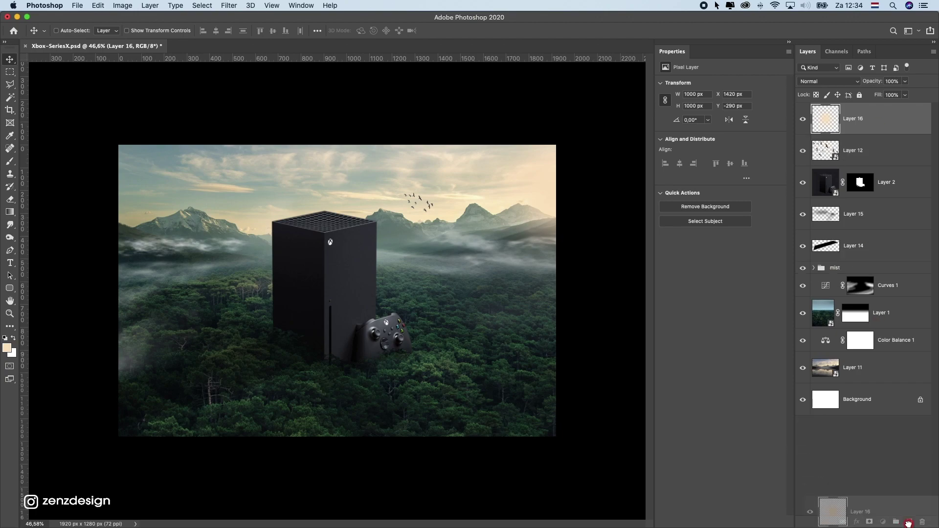
pyautogui.click(834, 82)
pyautogui.click(827, 151)
# - Change the color of the area surrounding the canvas to light gray
pyautogui.scroll(-5, 504, 315)
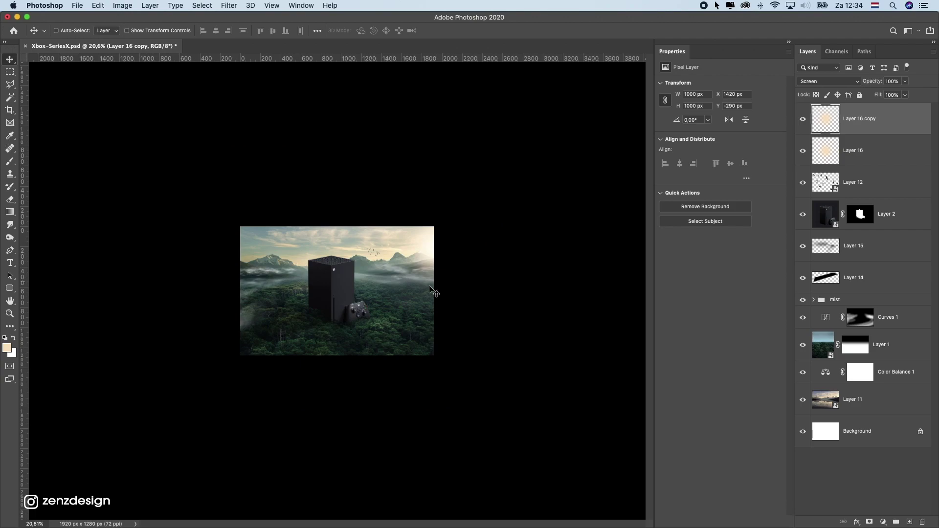
pyautogui.press('super+t')
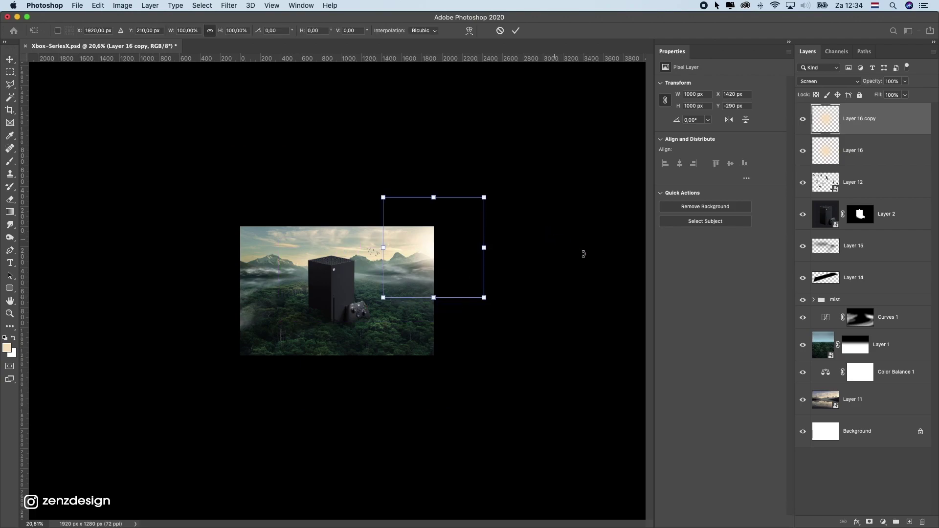
pyautogui.click(585, 275)
pyautogui.rightClick(558, 240)
pyautogui.click(594, 272)
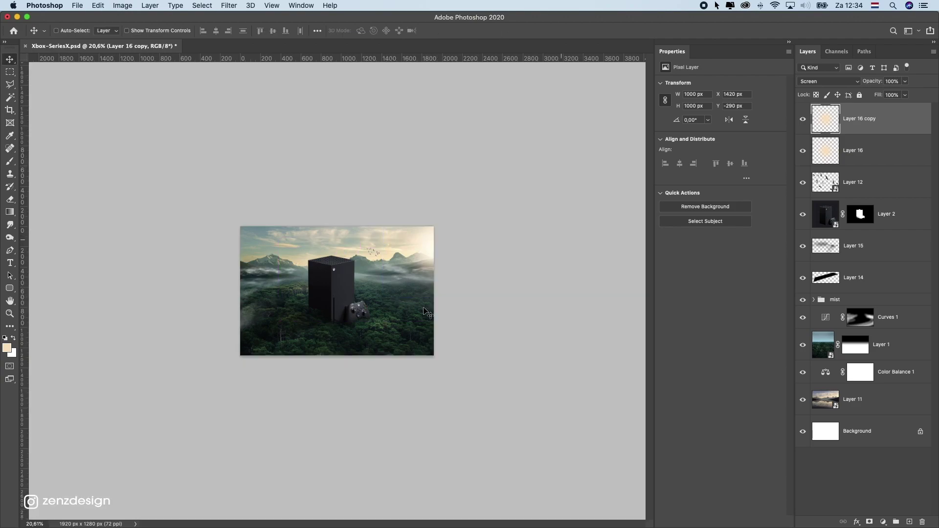
# - Distort the glow copy into a wide light ray stretching from the upper-right corner past the image's lower-left corner
pyautogui.press('super+t')
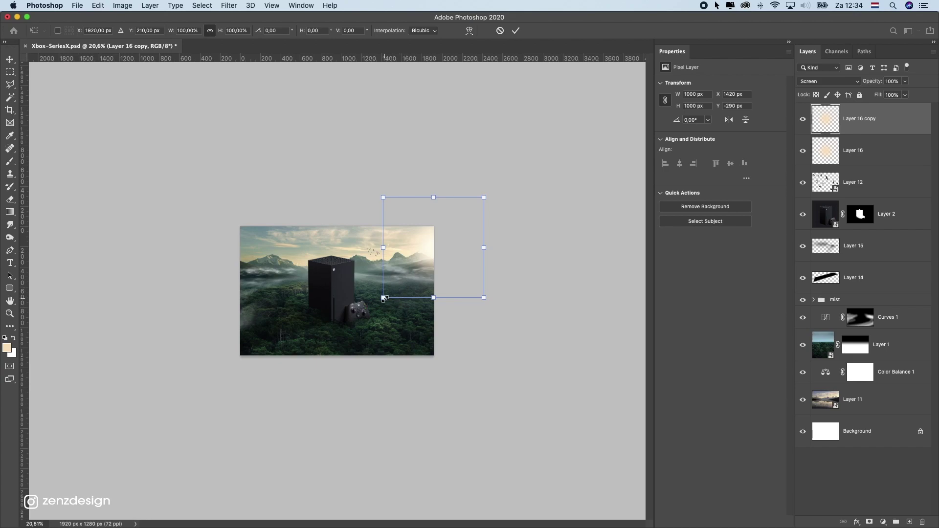
pyautogui.moveTo(383, 298); pyautogui.dragTo(109, 431)
pyautogui.moveTo(413, 241); pyautogui.dragTo(422, 253)
pyautogui.scroll(2, 410, 264)
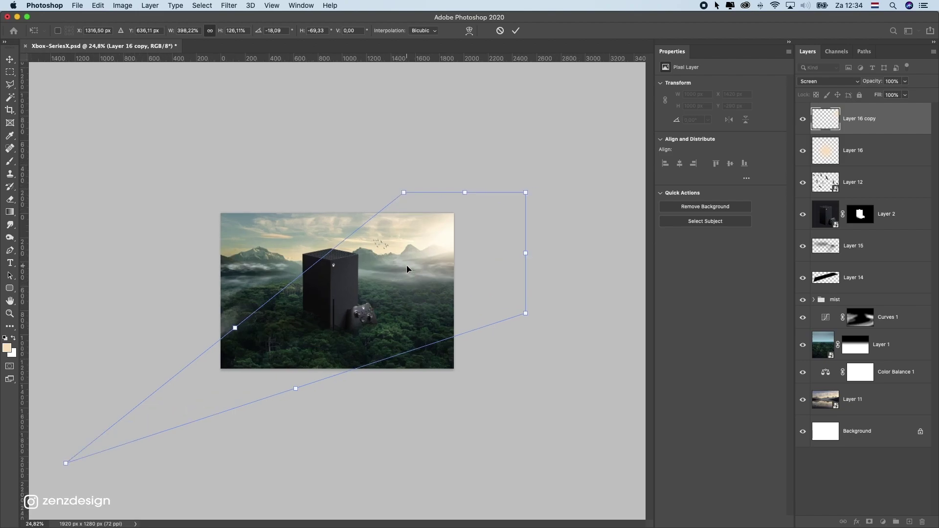
pyautogui.moveTo(403, 194); pyautogui.dragTo(347, 220)
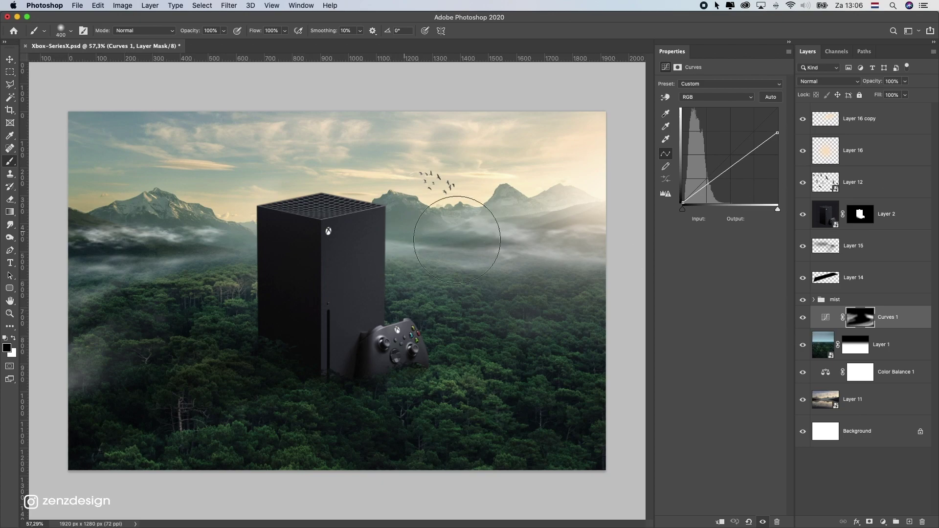
# - Add a new layer above Curves 1, use #ffe2c3 as the foreground color, and set the layer's blend mode to Overlay
pyautogui.keyDown('super'); pyautogui.click(901, 308); pyautogui.keyUp('super')
pyautogui.click(898, 321)
pyautogui.click(906, 521)
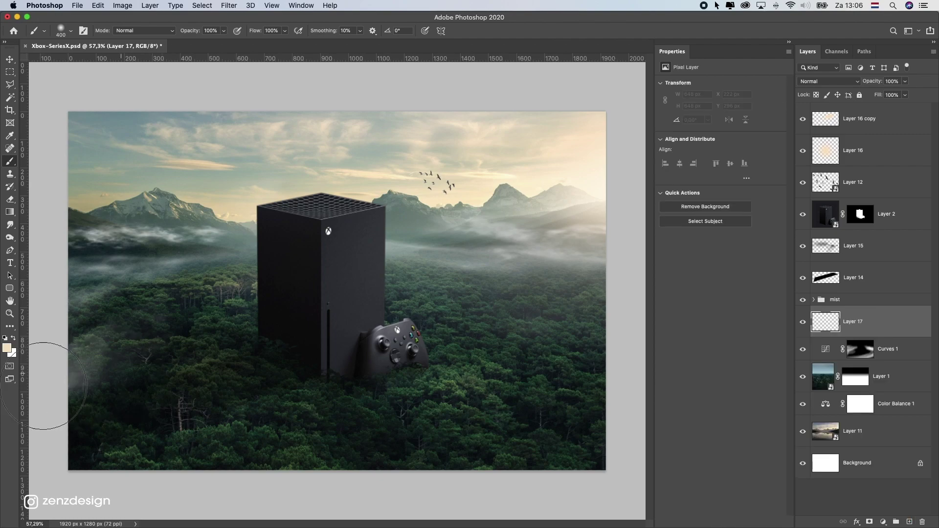
pyautogui.click(7, 348)
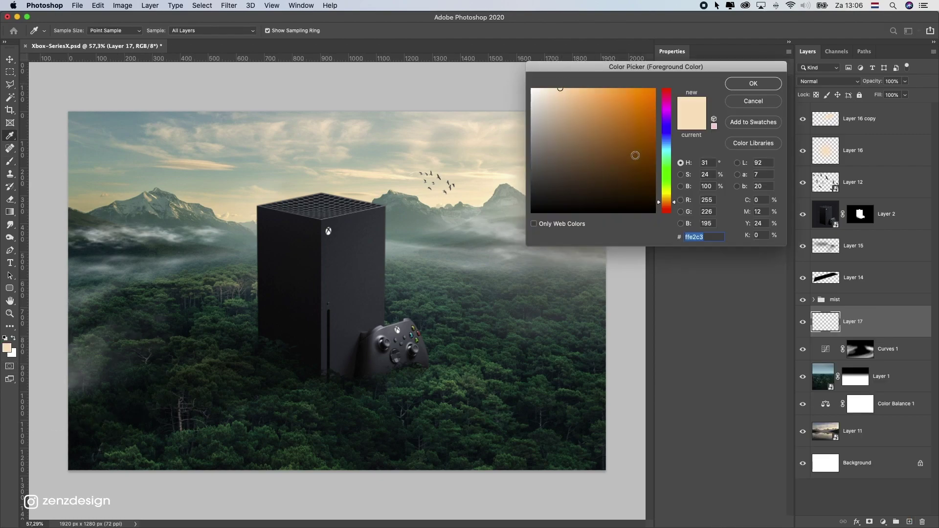
pyautogui.press('Return')
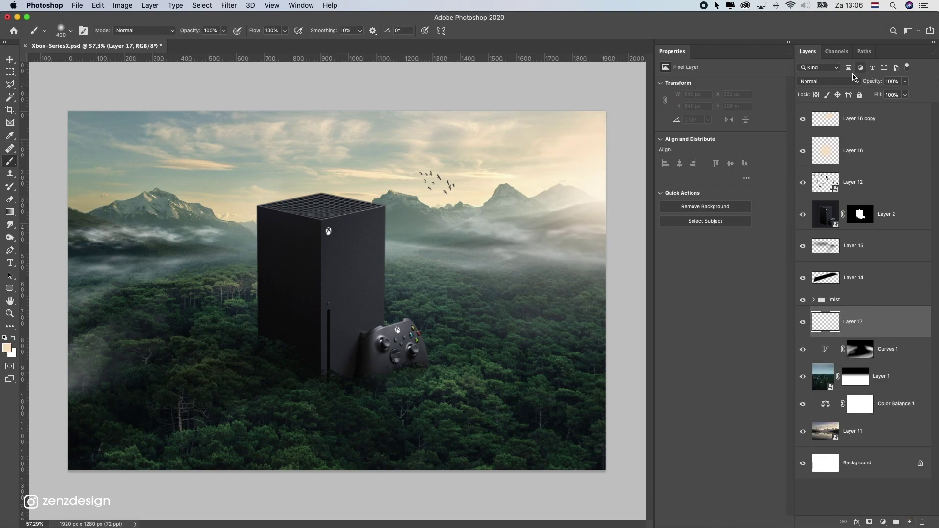
pyautogui.click(828, 81)
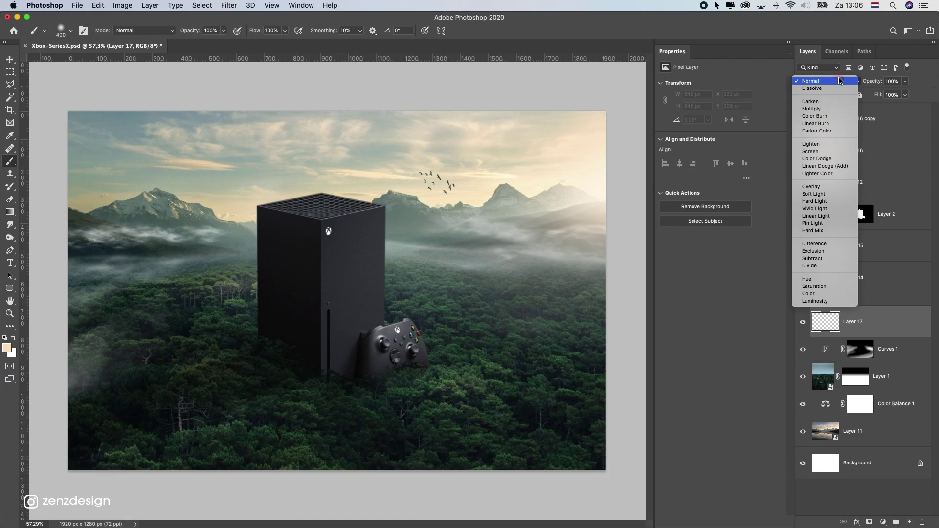
pyautogui.click(806, 189)
# - Paint soft warm light on the Overlay layer over the forest and mist on both sides of the console
pyautogui.moveTo(457, 294)
pyautogui.mouseDown()
pyautogui.moveTo(548, 268)
pyautogui.moveTo(494, 293)
pyautogui.moveTo(575, 272)
pyautogui.moveTo(470, 278)
pyautogui.mouseUp()
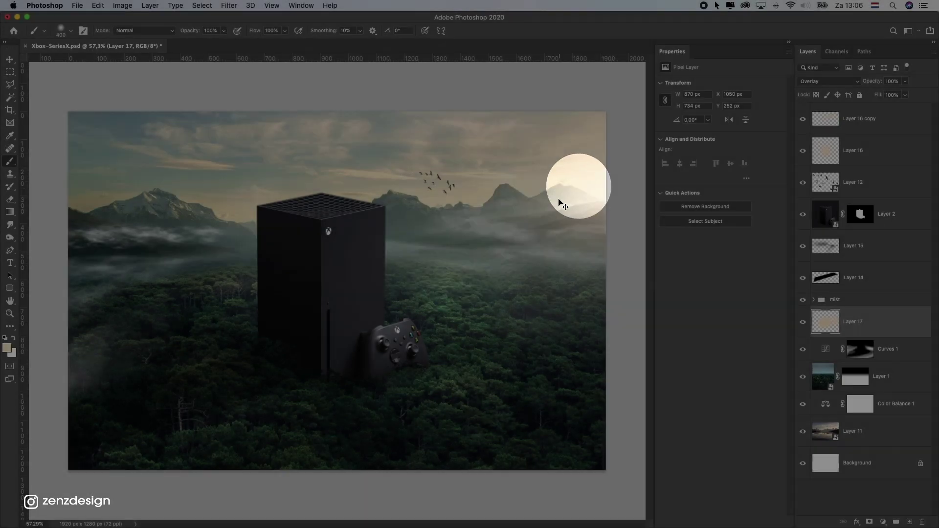
pyautogui.moveTo(414, 274)
pyautogui.mouseDown()
pyautogui.moveTo(557, 263)
pyautogui.moveTo(425, 285)
pyautogui.moveTo(530, 280)
pyautogui.moveTo(481, 266)
pyautogui.mouseUp()
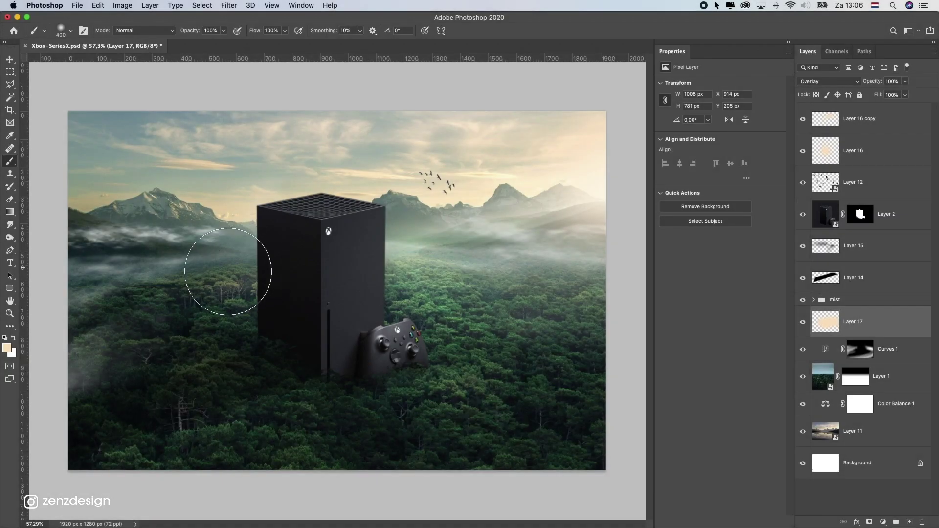
pyautogui.moveTo(234, 273); pyautogui.dragTo(116, 307)
pyautogui.press('super+z')
pyautogui.moveTo(175, 296); pyautogui.dragTo(352, 266)
pyautogui.press('super+z')
pyautogui.press('super+shift+z')
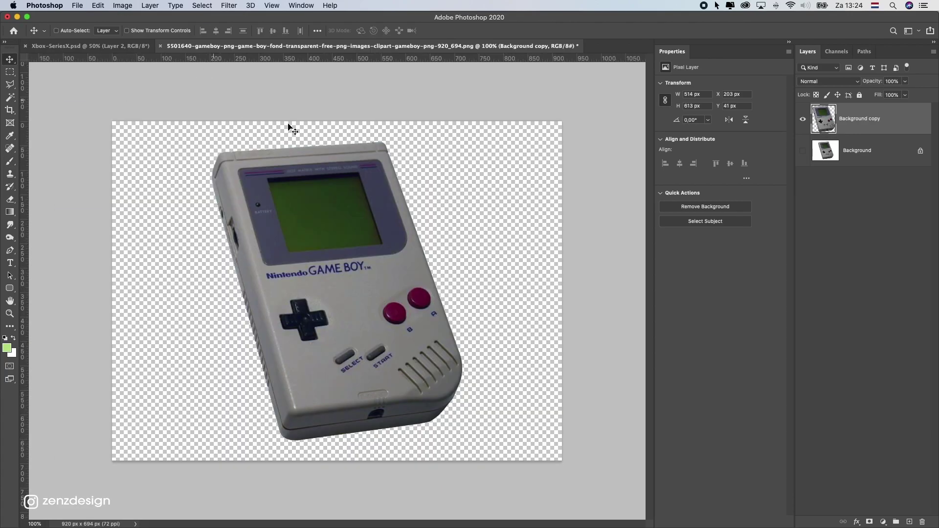
# - Copy the cut-out Game Boy into Xbox-SeriesX.psd, place it above Layer 12 and convert it to a smart object
pyautogui.press('super+a')
pyautogui.press('super+c')
pyautogui.click(90, 46)
pyautogui.press('super+v')
pyautogui.moveTo(856, 220); pyautogui.dragTo(855, 169)
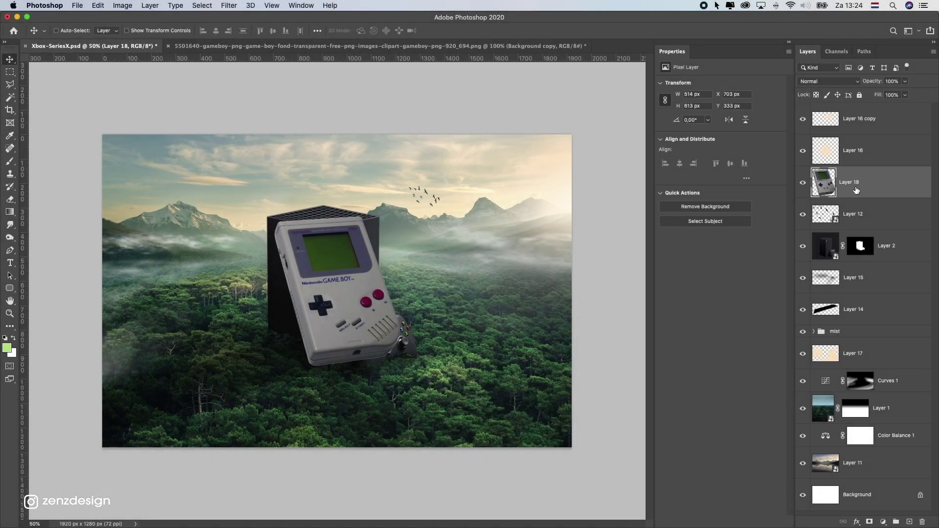
pyautogui.rightClick(856, 190)
pyautogui.click(789, 232)
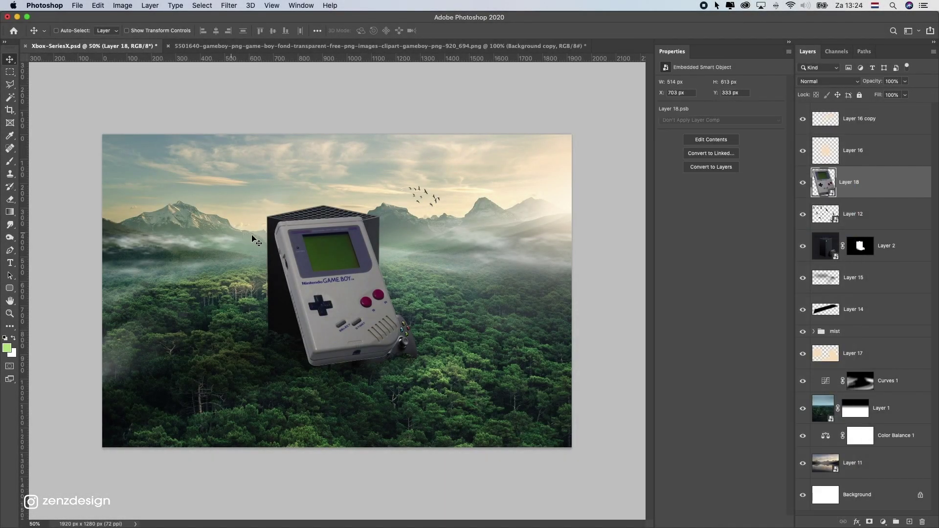
# - Scale the Game Boy down to about 178 px high and place it at the forest's misty edge, beside the Xbox
pyautogui.hotkey('ctrl', 't')
pyautogui.moveTo(273, 213); pyautogui.dragTo(330, 282)
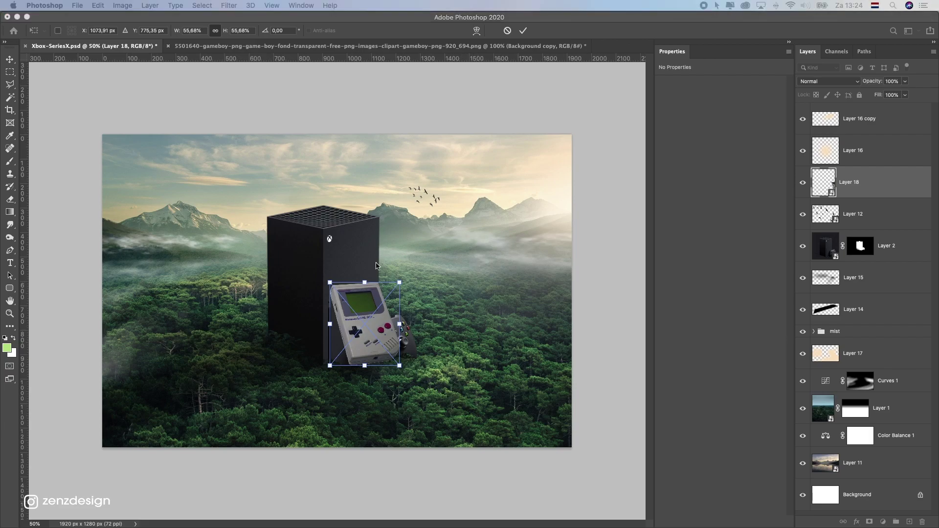
pyautogui.moveTo(371, 319); pyautogui.dragTo(429, 262)
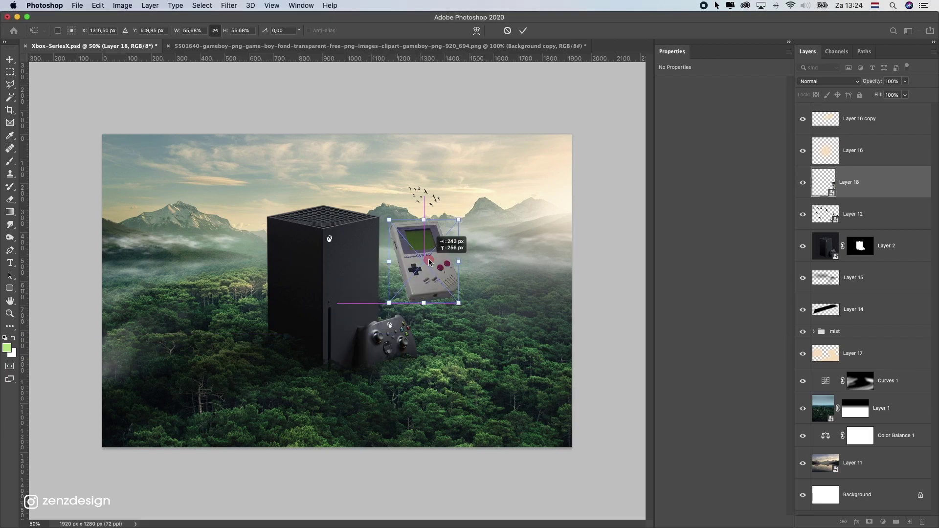
pyautogui.moveTo(460, 219); pyautogui.dragTo(461, 260)
pyautogui.press('Return')
pyautogui.press('super+t')
pyautogui.scroll(2, 461, 260)
pyautogui.press('Return')
pyautogui.scroll(2, 462, 259)
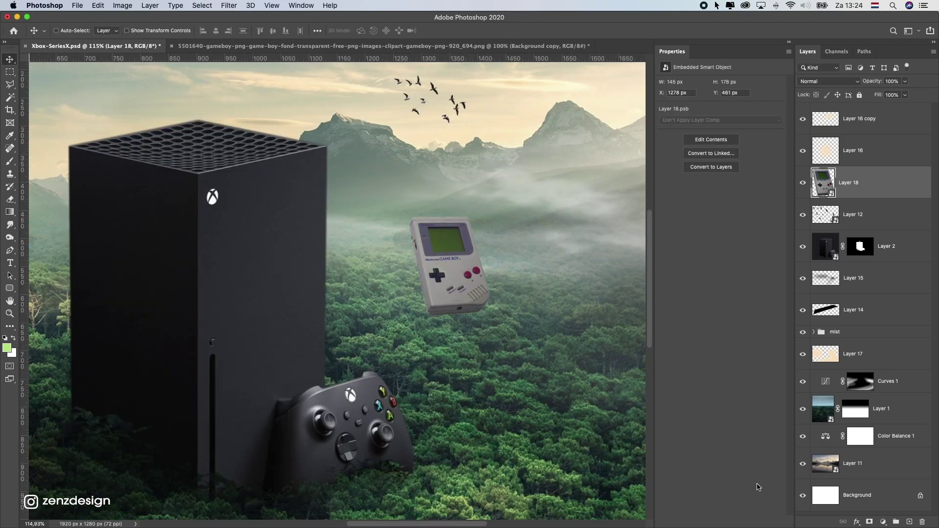
# - Add a layer mask to the Game Boy layer and choose the bonsai2 brush from the SS-trees set
pyautogui.click(870, 523)
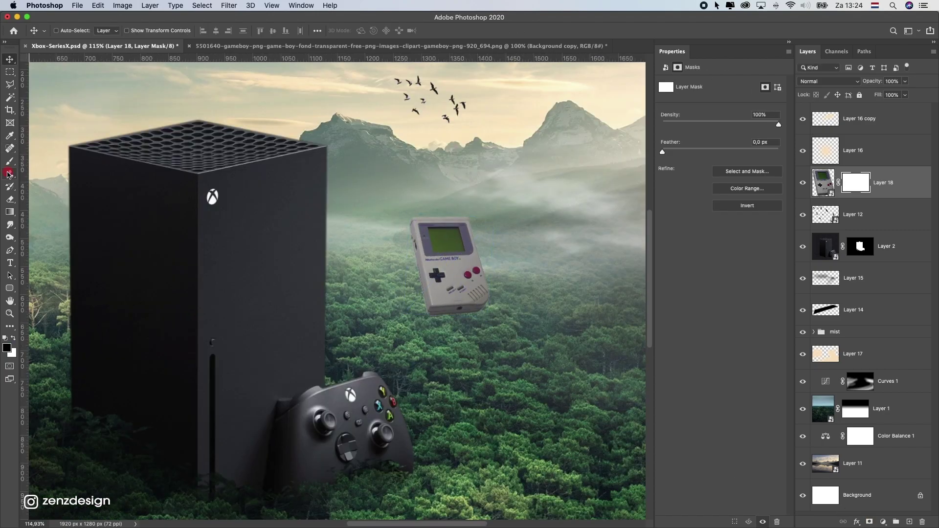
pyautogui.press('b')
pyautogui.click(69, 29)
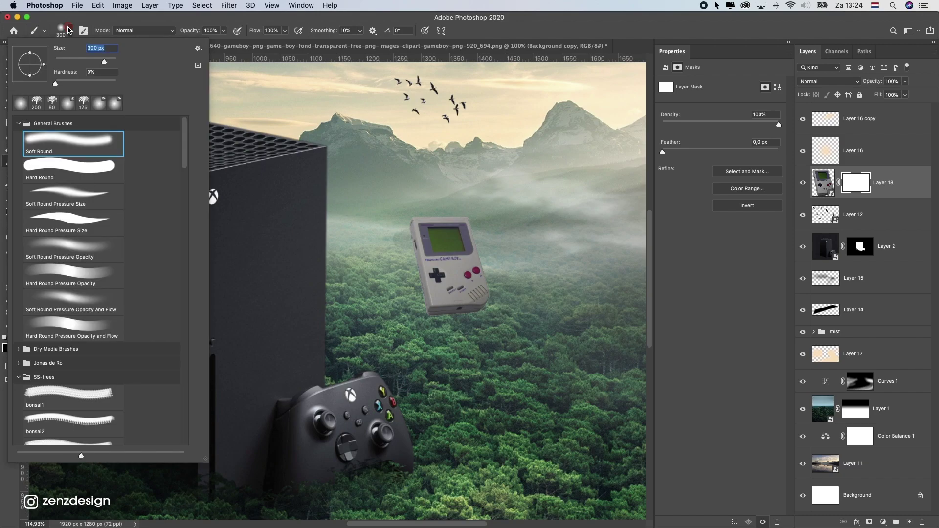
pyautogui.scroll(-5, 122, 338)
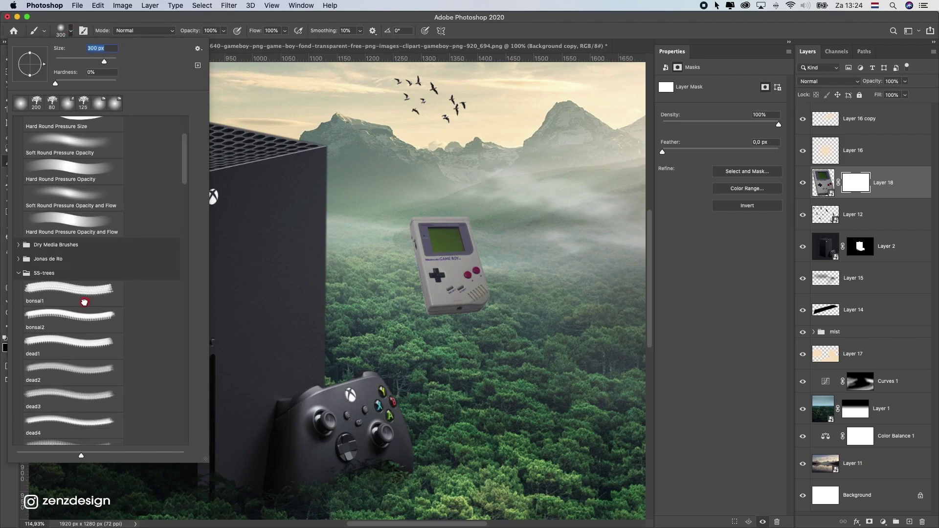
pyautogui.click(78, 316)
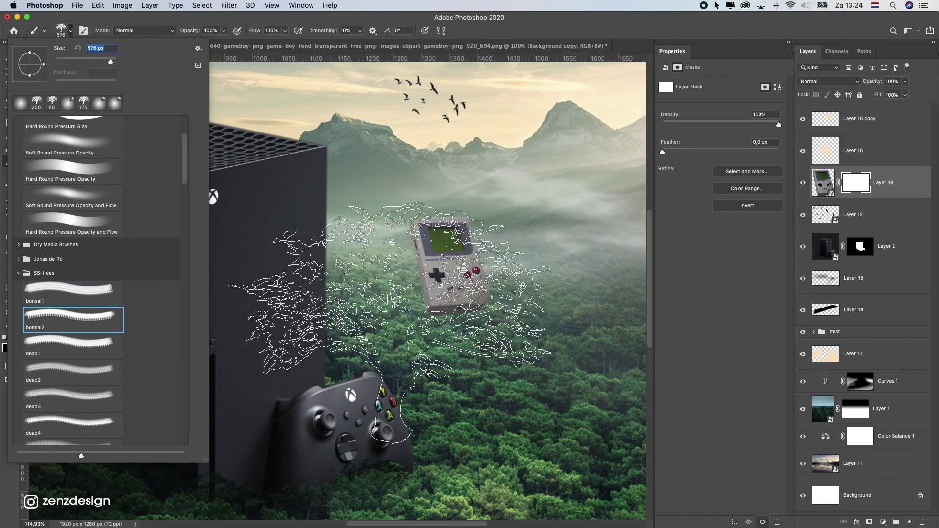
pyautogui.click(403, 25)
# - Reduce the tree brush to 80 px and mask out the Game Boy's lower edge so it sinks into the treetops
pyautogui.press('[')
pyautogui.press('[')
pyautogui.press('[')
pyautogui.press('[')
pyautogui.press('[')
pyautogui.press('[')
pyautogui.press('[')
pyautogui.press('[')
pyautogui.press('[')
pyautogui.moveTo(489, 319)
pyautogui.mouseDown()
pyautogui.moveTo(424, 333)
pyautogui.moveTo(490, 322)
pyautogui.moveTo(489, 307)
pyautogui.moveTo(519, 312)
pyautogui.moveTo(452, 339)
pyautogui.moveTo(516, 303)
pyautogui.moveTo(438, 329)
pyautogui.moveTo(490, 305)
pyautogui.moveTo(471, 325)
pyautogui.moveTo(413, 322)
pyautogui.moveTo(453, 325)
pyautogui.moveTo(399, 333)
pyautogui.moveTo(450, 318)
pyautogui.mouseUp()
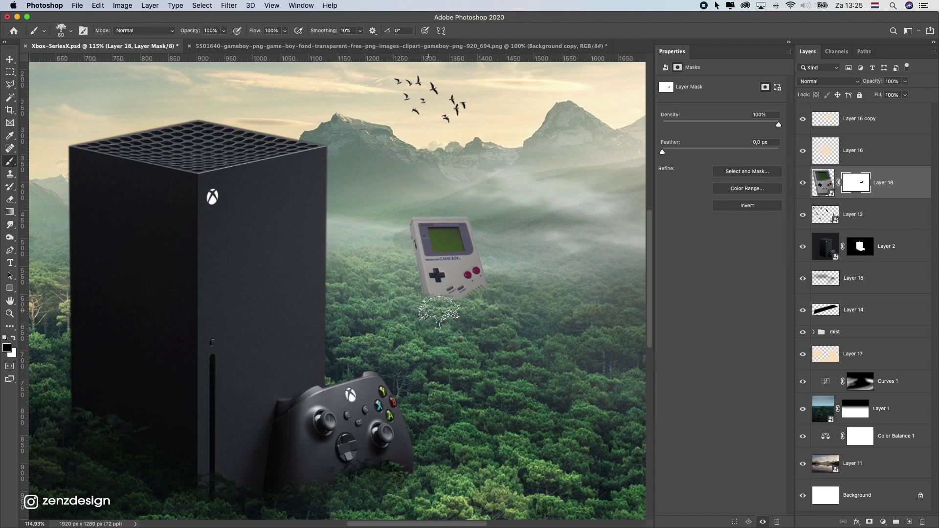
pyautogui.moveTo(456, 304)
pyautogui.mouseDown()
pyautogui.moveTo(490, 312)
pyautogui.moveTo(461, 312)
pyautogui.moveTo(488, 298)
pyautogui.moveTo(504, 308)
pyautogui.mouseUp()
pyautogui.moveTo(421, 326); pyautogui.dragTo(422, 313)
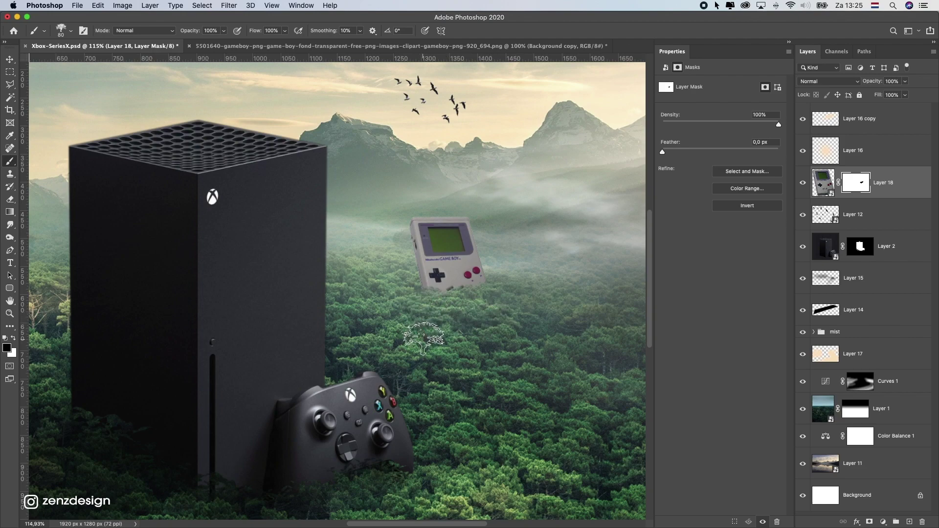
# - Rotate the Game Boy slightly counterclockwise
pyautogui.hotkey('ctrl', 't')
pyautogui.moveTo(522, 295); pyautogui.dragTo(542, 289)
pyautogui.press('Return')
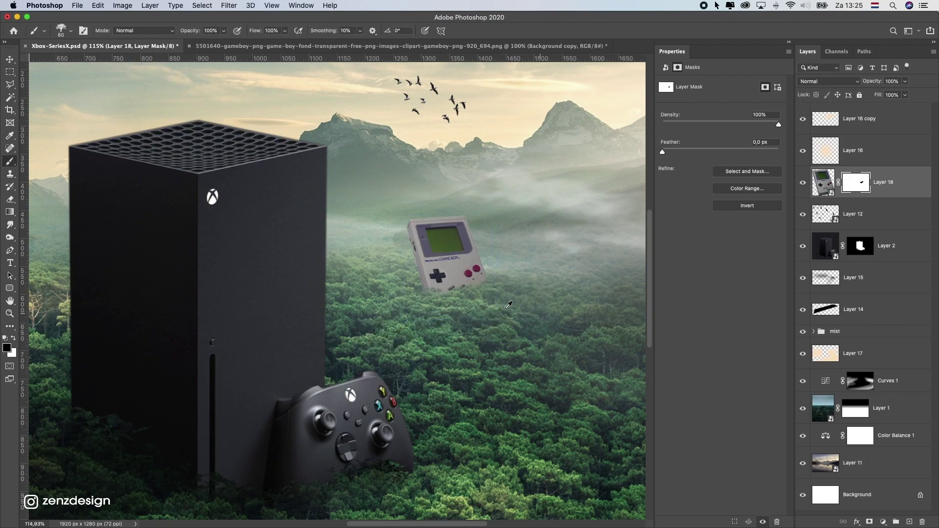
pyautogui.scroll(-5, 421, 270)
pyautogui.scroll(7, 434, 284)
pyautogui.scroll(-7, 418, 302)
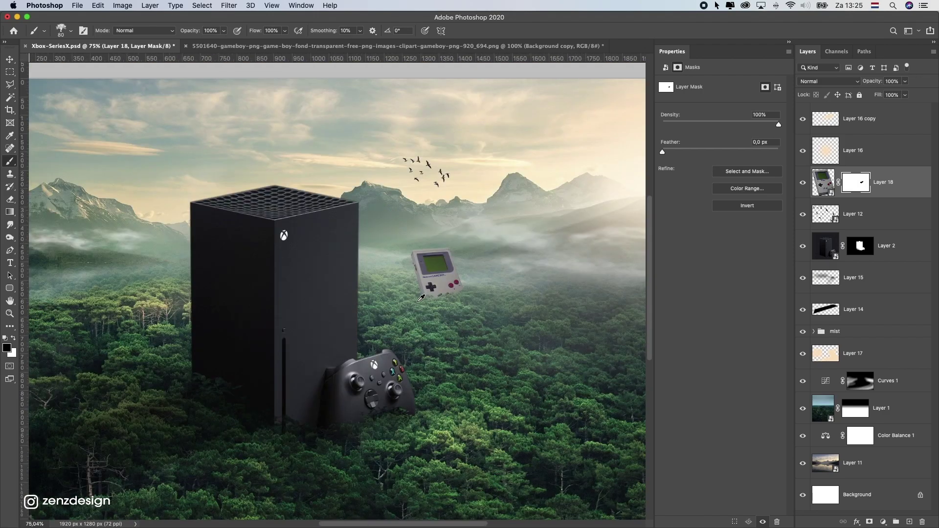
# - Clip a Curves adjustment to the Game Boy layer, lower its white point and pull the midtones down to input 120, output 95
pyautogui.click(883, 523)
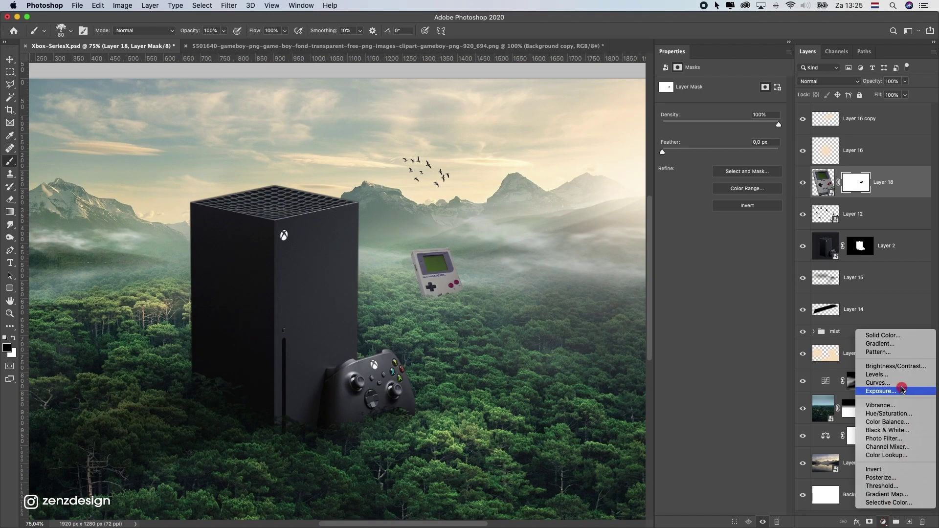
pyautogui.click(900, 386)
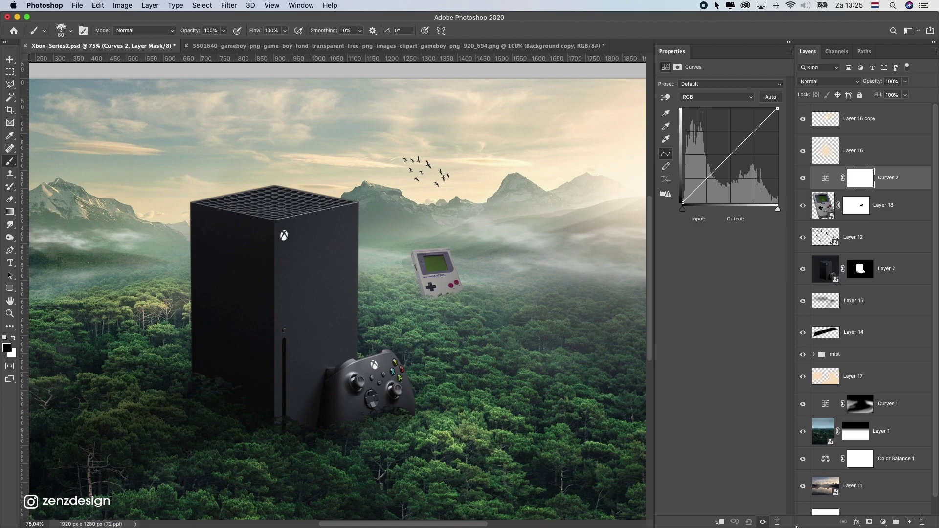
pyautogui.click(721, 523)
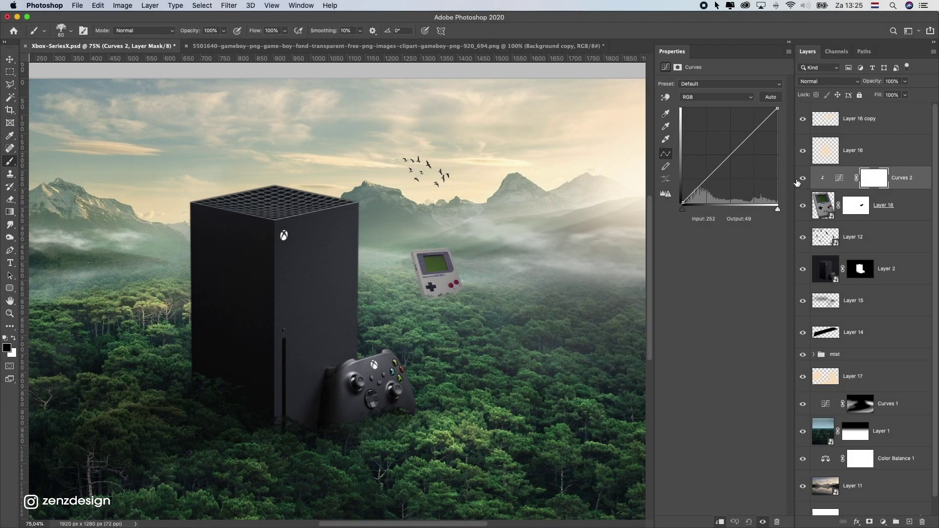
pyautogui.moveTo(732, 158); pyautogui.dragTo(731, 159)
pyautogui.moveTo(777, 107); pyautogui.dragTo(777, 124)
pyautogui.moveTo(731, 161); pyautogui.dragTo(727, 169)
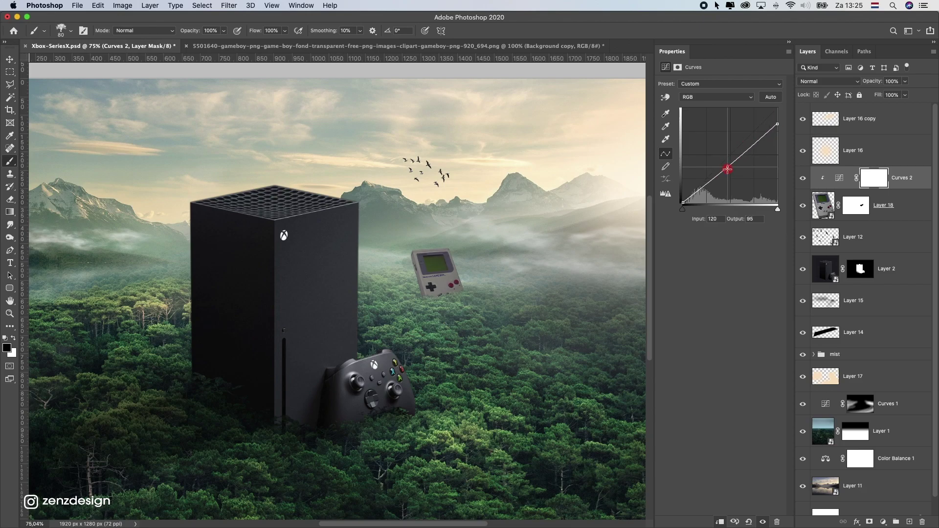
# - Group the Game Boy layer with its Curves 2 adjustment and add an empty layer just below the group
pyautogui.click(883, 228)
pyautogui.click(881, 215)
pyautogui.keyDown('shift'); pyautogui.click(900, 180); pyautogui.keyUp('shift')
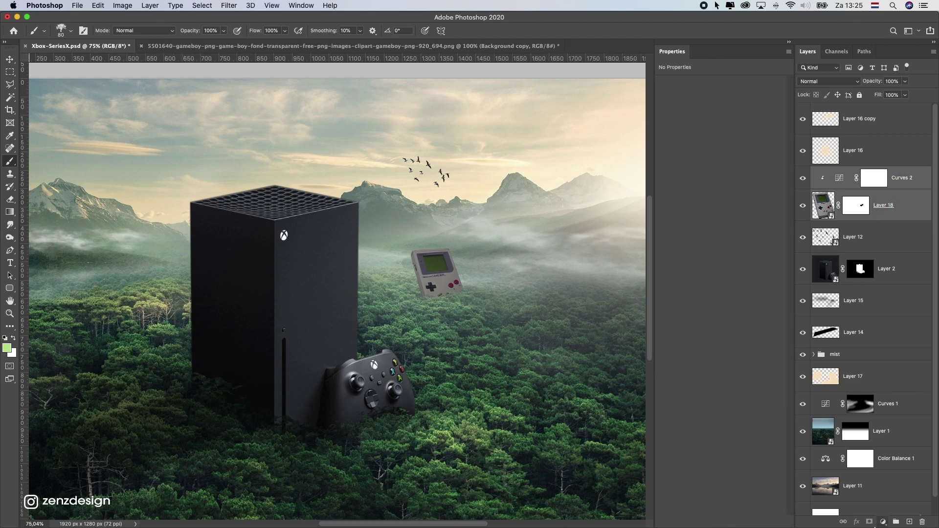
pyautogui.click(895, 522)
pyautogui.click(861, 200)
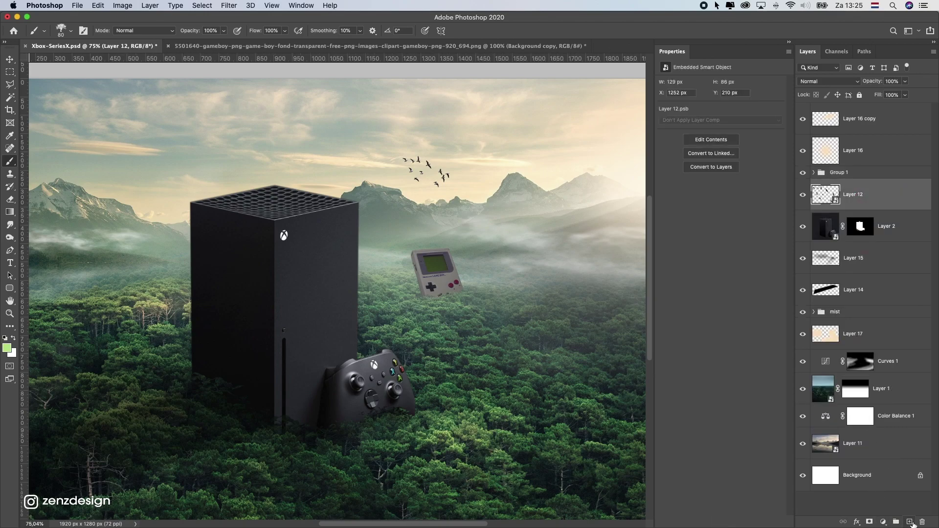
pyautogui.click(910, 523)
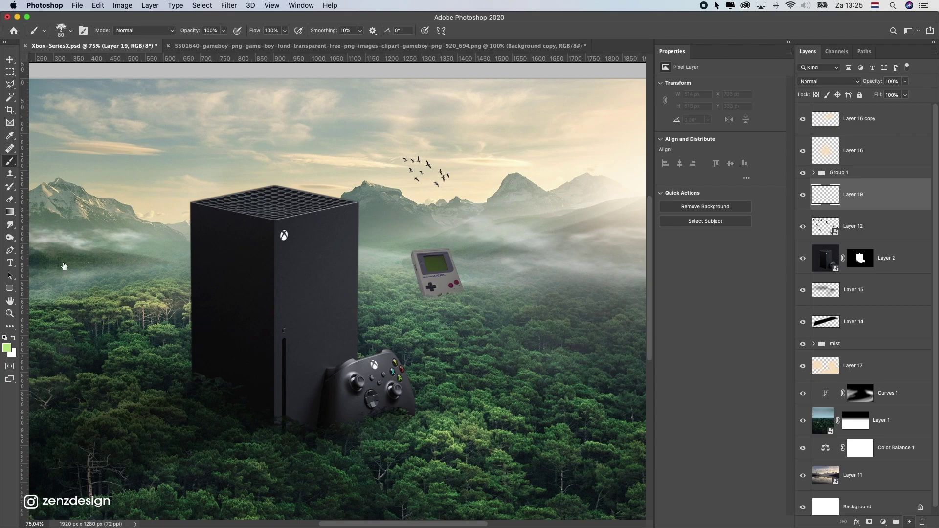
# - Set up a black Soft Round brush at 20 px with 10% flow for shading the Game Boy's base
pyautogui.click(65, 31)
pyautogui.moveTo(184, 164); pyautogui.dragTo(190, 112)
pyautogui.click(70, 137)
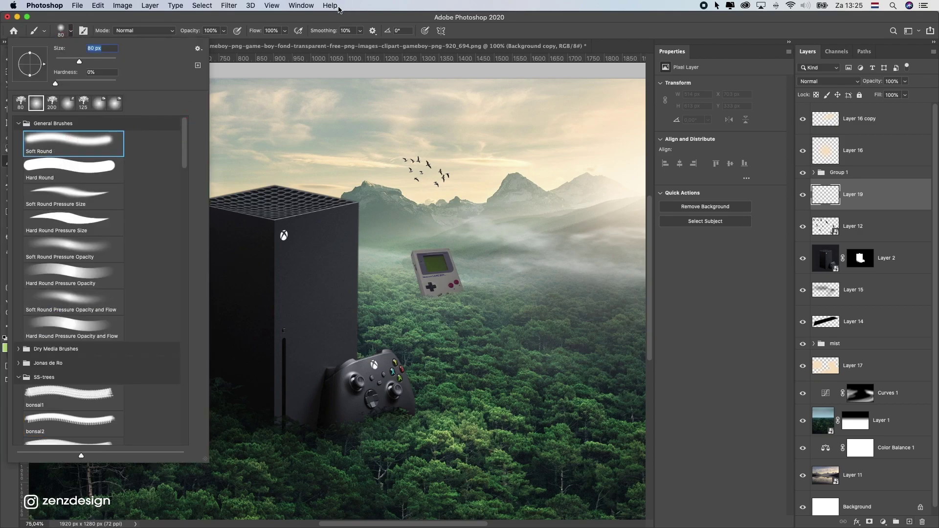
pyautogui.click(338, 6)
pyautogui.click(284, 33)
pyautogui.click(285, 32)
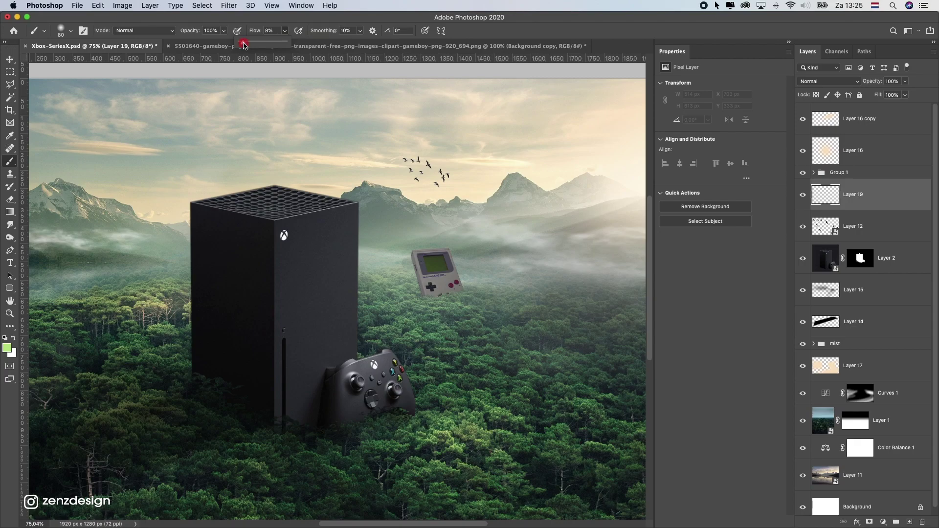
pyautogui.click(266, 23)
pyautogui.press('d')
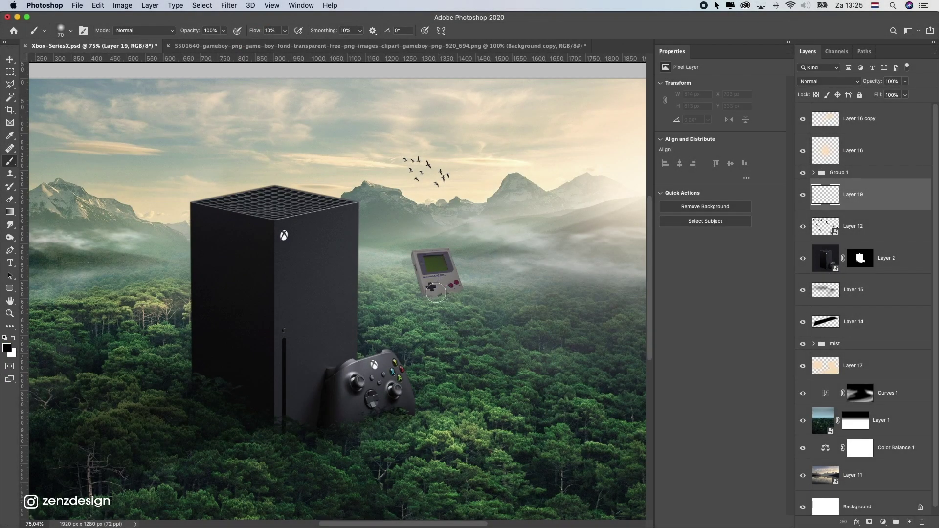
pyautogui.press('[')
pyautogui.press('[')
pyautogui.press('[')
pyautogui.press('[')
pyautogui.scroll(5, 425, 298)
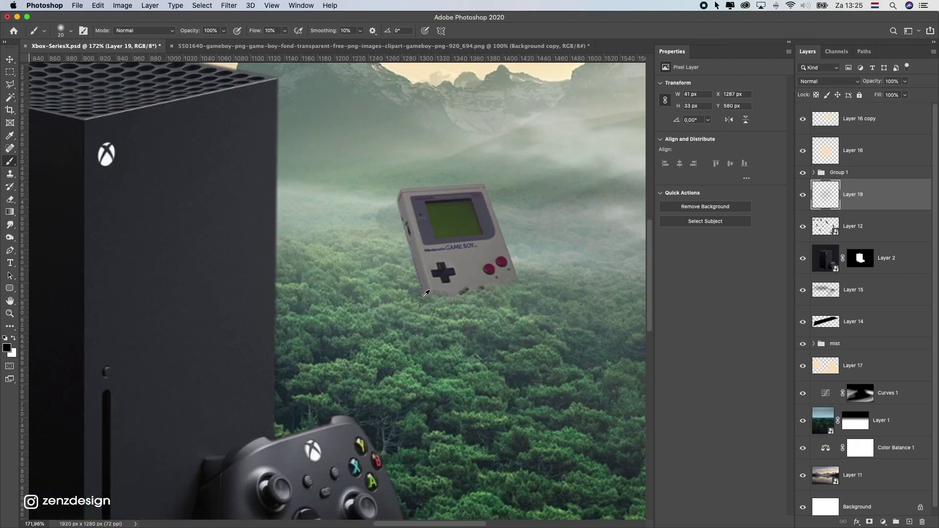
# - Try shadow strokes beside the Game Boy's lower-left corner, undo them and lower the brush flow to 8%
pyautogui.moveTo(422, 302); pyautogui.dragTo(403, 299)
pyautogui.moveTo(429, 294); pyautogui.dragTo(382, 298)
pyautogui.press('super+z')
pyautogui.press('super+z')
pyautogui.click(284, 31)
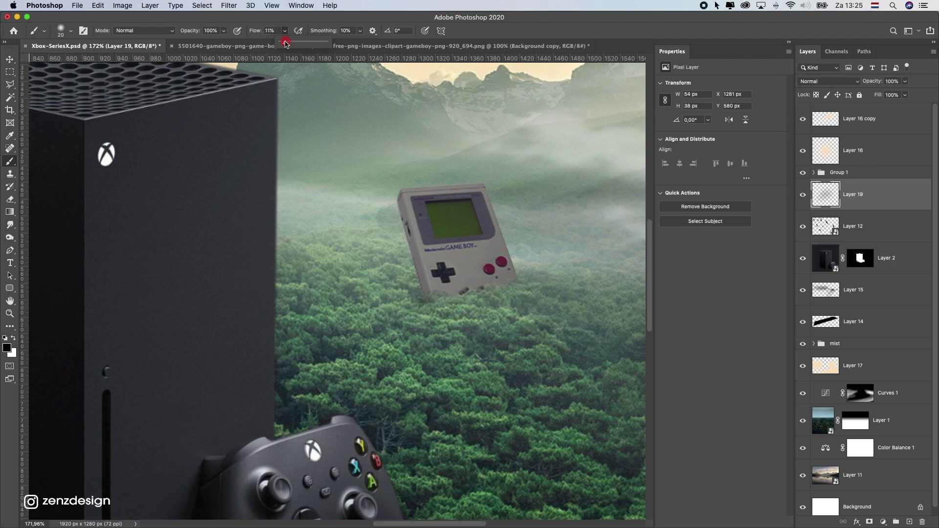
pyautogui.click(287, 26)
# - Paint a soft black shadow along the Game Boy's base, trailing over the trees toward the lower left
pyautogui.moveTo(396, 312)
pyautogui.mouseDown()
pyautogui.moveTo(462, 280)
pyautogui.moveTo(338, 316)
pyautogui.moveTo(446, 290)
pyautogui.mouseUp()
pyautogui.press('super+z')
pyautogui.moveTo(448, 295)
pyautogui.mouseDown()
pyautogui.moveTo(522, 282)
pyautogui.moveTo(385, 321)
pyautogui.moveTo(501, 287)
pyautogui.mouseUp()
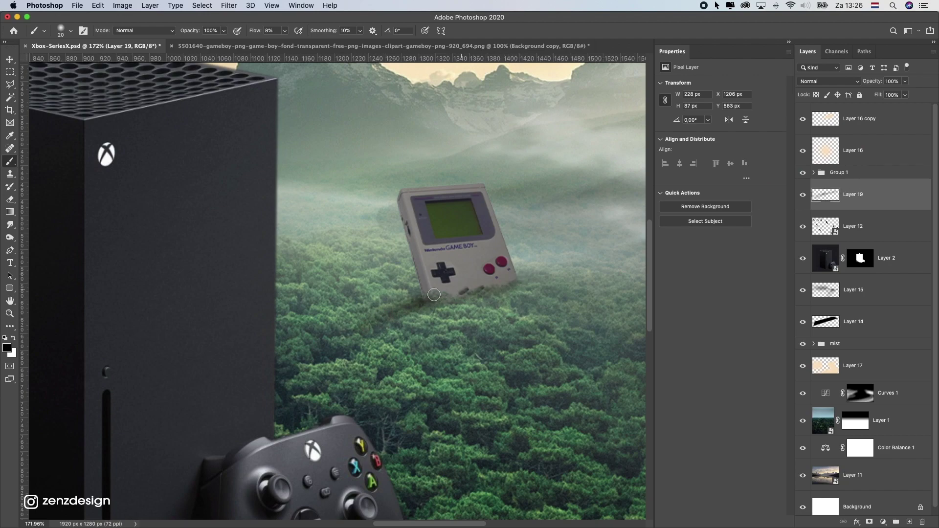
pyautogui.scroll(-10, 435, 295)
pyautogui.scroll(5, 433, 288)
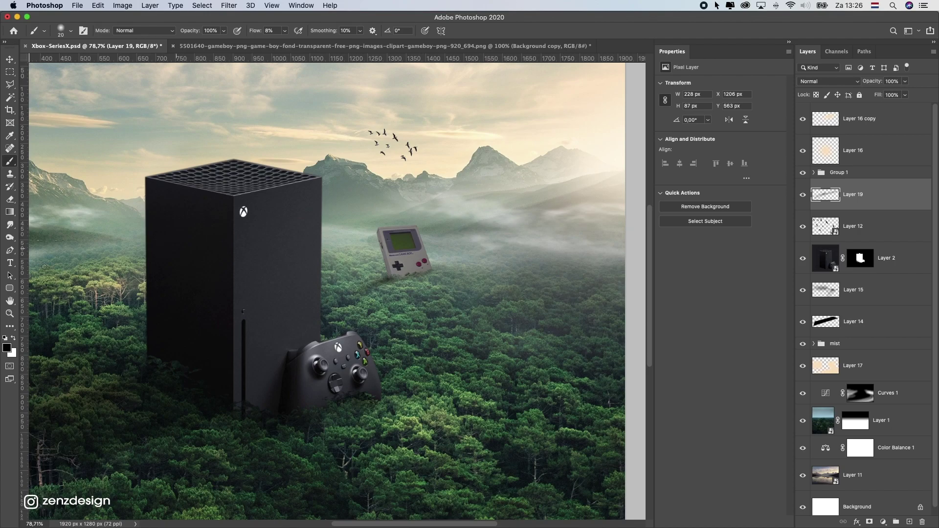
# - Choose a dark foreground color based on a forest sample and replace the painted shadow layer with a new empty layer
pyautogui.click(7, 348)
pyautogui.click(473, 285)
pyautogui.moveTo(554, 156); pyautogui.dragTo(560, 199)
pyautogui.click(762, 84)
pyautogui.moveTo(901, 199); pyautogui.dragTo(923, 522)
pyautogui.click(910, 522)
pyautogui.click(910, 521)
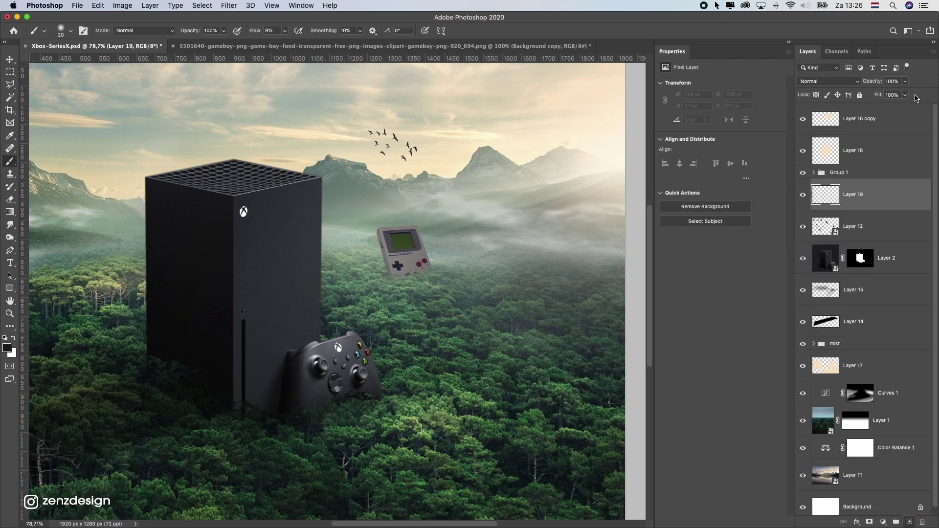
# - Set the new empty shadow layer's blend mode to Multiply
pyautogui.click(818, 84)
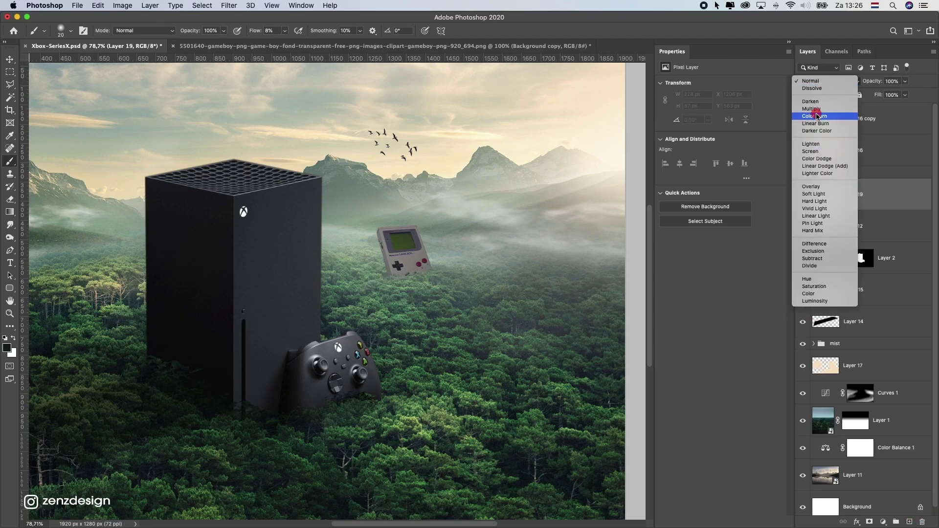
pyautogui.click(817, 114)
pyautogui.click(826, 81)
pyautogui.click(822, 75)
# - Paint a soft dark shadow under the Game Boy's base, trailing over the trees toward the lower left
pyautogui.click(396, 277)
pyautogui.moveTo(395, 276)
pyautogui.mouseDown()
pyautogui.moveTo(411, 268)
pyautogui.moveTo(336, 294)
pyautogui.moveTo(394, 266)
pyautogui.moveTo(412, 269)
pyautogui.mouseUp()
pyautogui.press('super+z')
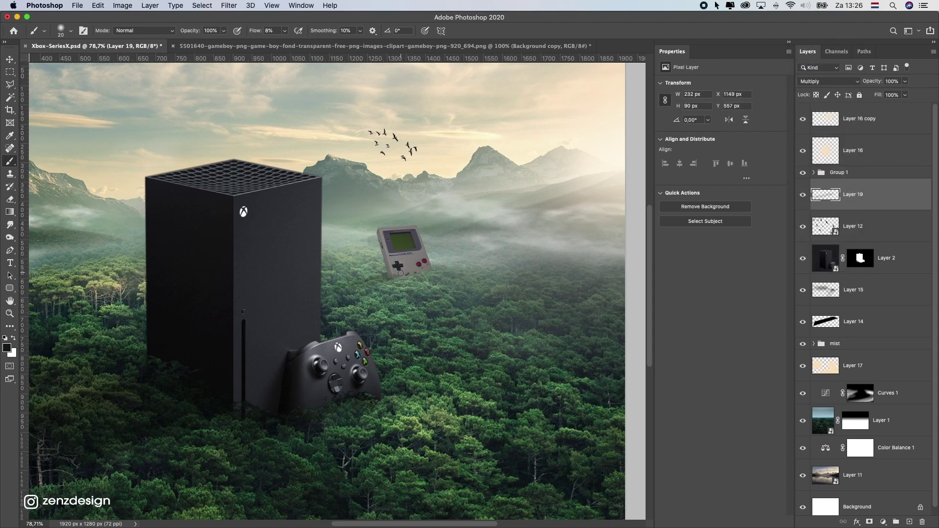
pyautogui.moveTo(378, 284); pyautogui.dragTo(399, 276)
pyautogui.press('super+z')
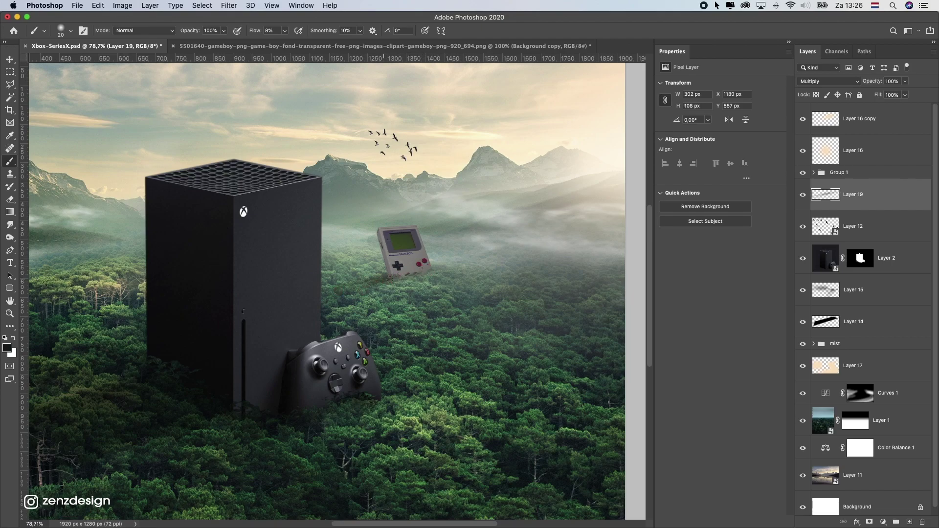
# - Trim the upper edge of the Game Boy's shadow with a 15 px Eraser and undo the stray last stroke
pyautogui.scroll(-2, 370, 317)
pyautogui.scroll(6, 386, 264)
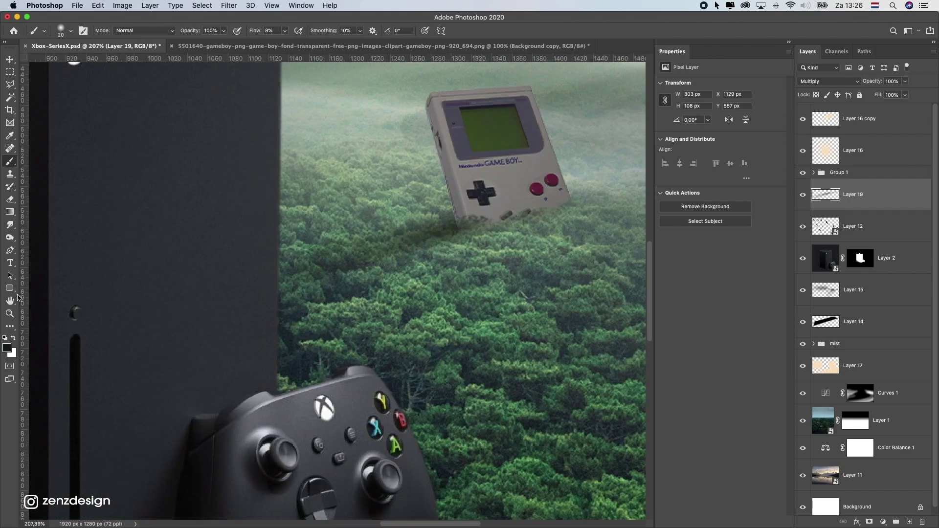
pyautogui.click(10, 199)
pyautogui.press('[')
pyautogui.press('[')
pyautogui.press('[')
pyautogui.press('[')
pyautogui.press('[')
pyautogui.press('[')
pyautogui.press('[')
pyautogui.press('[')
pyautogui.press('[')
pyautogui.press('[')
pyautogui.press('[')
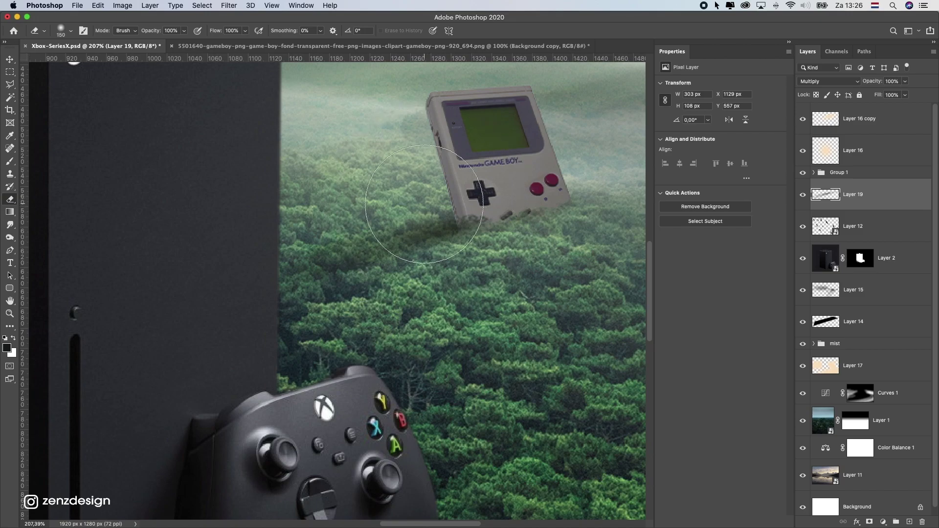
pyautogui.press('[')
pyautogui.press('[')
pyautogui.press('[')
pyautogui.click(376, 235)
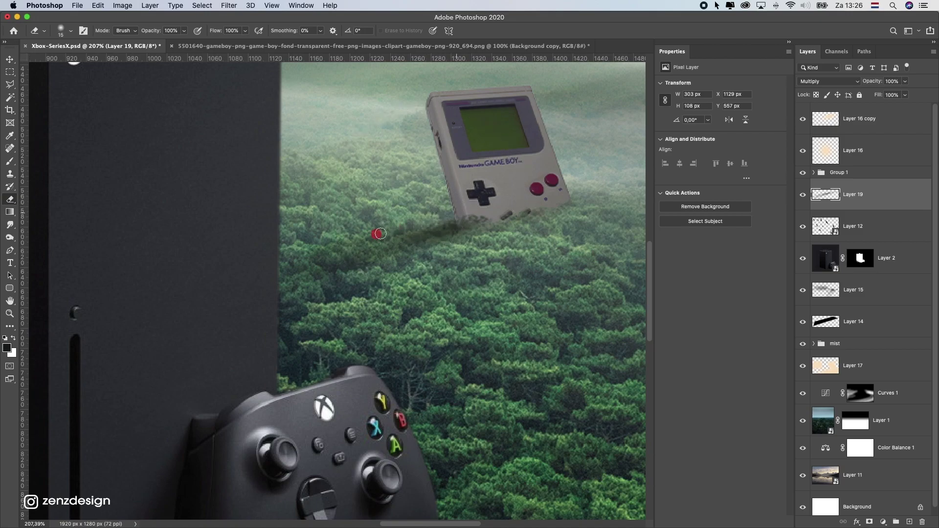
pyautogui.keyDown('shift'); pyautogui.click(466, 213); pyautogui.keyUp('shift')
pyautogui.press('super+z')
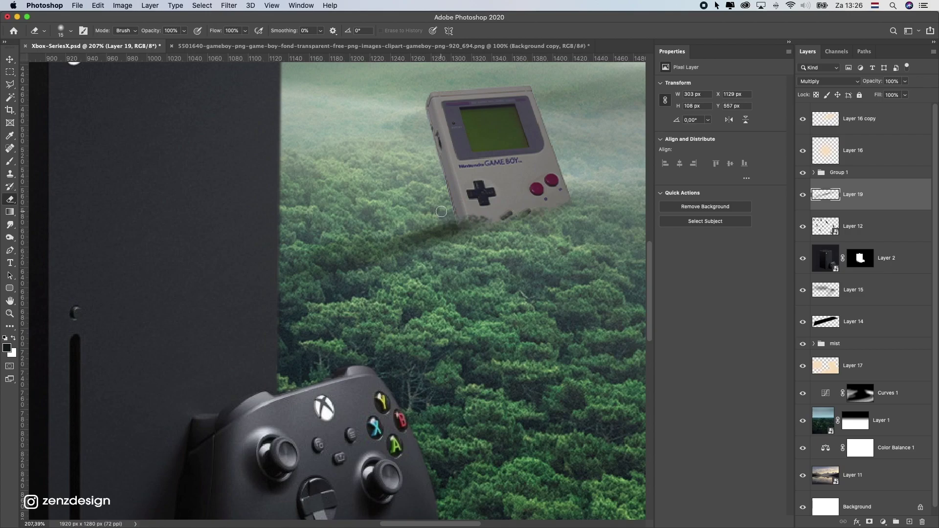
# - Darken the Game Boy's Curves adjustment by lowering its highlight end and pulling the midpoint to input 119, output 58
pyautogui.scroll(-5, 286, 189)
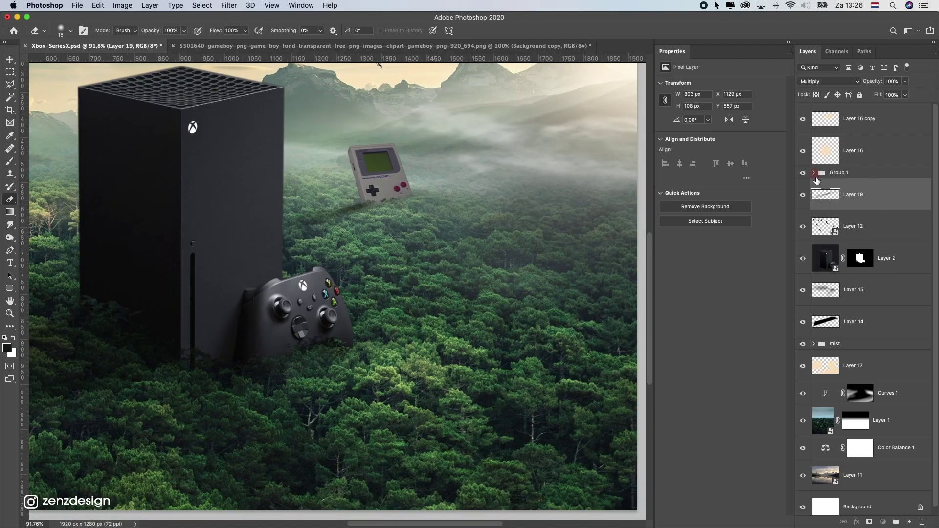
pyautogui.click(814, 173)
pyautogui.click(856, 193)
pyautogui.moveTo(733, 170); pyautogui.dragTo(734, 172)
pyautogui.press('super+z')
pyautogui.click(782, 122)
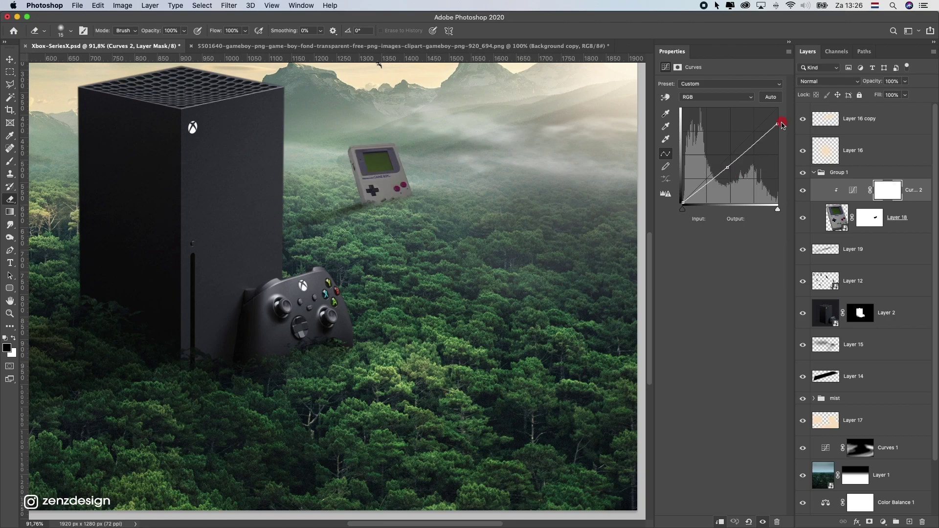
pyautogui.moveTo(777, 124); pyautogui.dragTo(778, 134)
pyautogui.moveTo(727, 168); pyautogui.dragTo(725, 183)
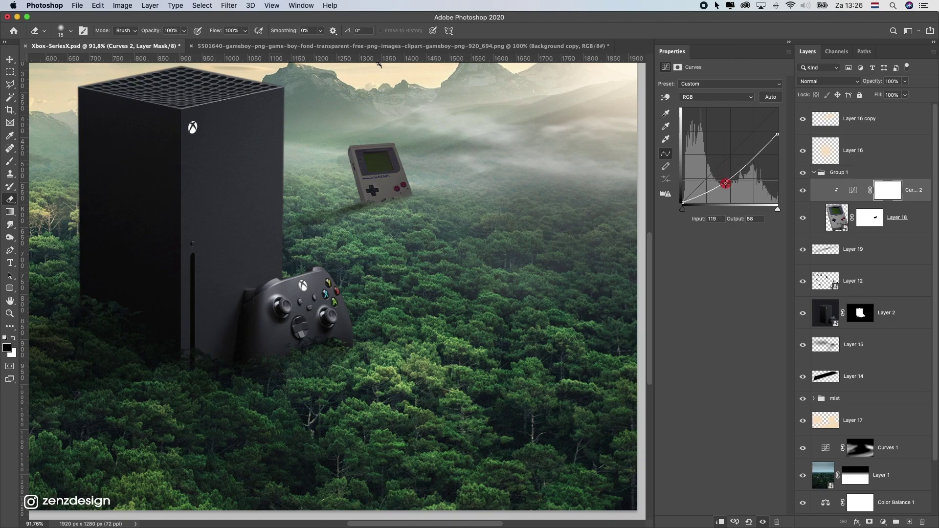
# - Paint on the Game Boy's Curves mask with a 70 px black brush at 8% flow to lighten its sunlit right side
pyautogui.moveTo(255, 175); pyautogui.dragTo(298, 242)
pyautogui.click(886, 196)
pyautogui.click(13, 164)
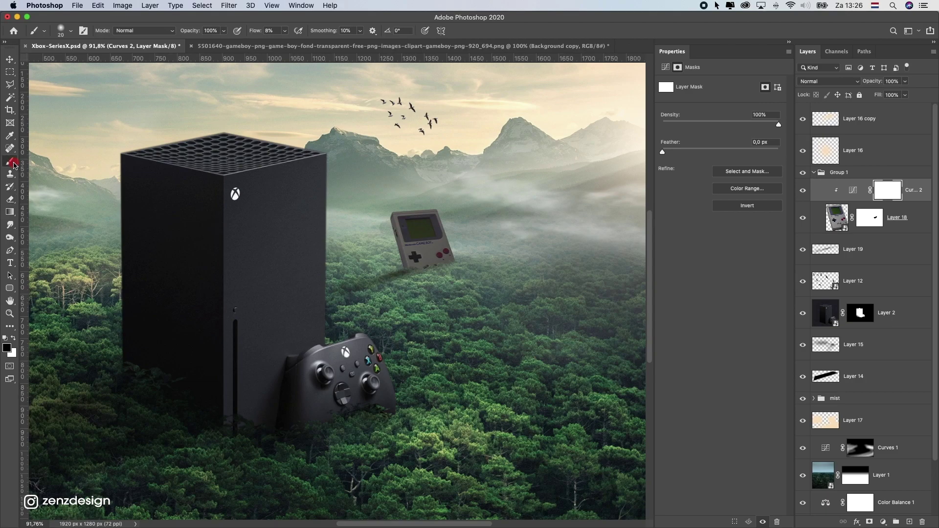
pyautogui.click(13, 338)
pyautogui.click(13, 338)
pyautogui.click(17, 338)
pyautogui.press(']')
pyautogui.press(']')
pyautogui.press(']')
pyautogui.press(']')
pyautogui.moveTo(442, 209)
pyautogui.mouseDown()
pyautogui.moveTo(460, 271)
pyautogui.moveTo(440, 252)
pyautogui.mouseUp()
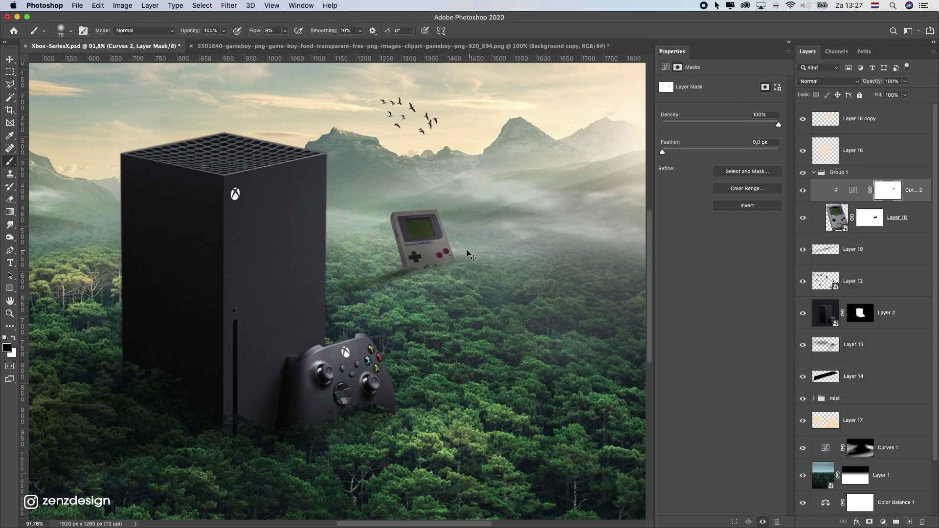
# - Raise the brush flow to 70%, mask the curve more strongly over the Game Boy's sunlit side, and undo the excess stroke
pyautogui.click(284, 30)
pyautogui.moveTo(283, 43); pyautogui.dragTo(314, 43)
pyautogui.moveTo(422, 208)
pyautogui.mouseDown()
pyautogui.moveTo(511, 241)
pyautogui.moveTo(507, 234)
pyautogui.mouseUp()
pyautogui.press('super+z')
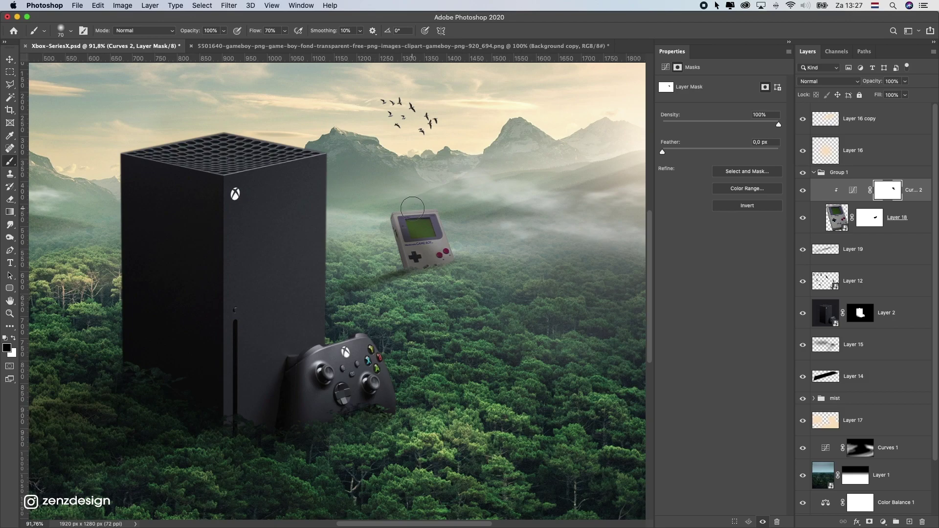
# - Refine the Curves mask with a 30 px brush, painting white along the Game Boy's left edge to restore its shading
pyautogui.scroll(-1, 492, 233)
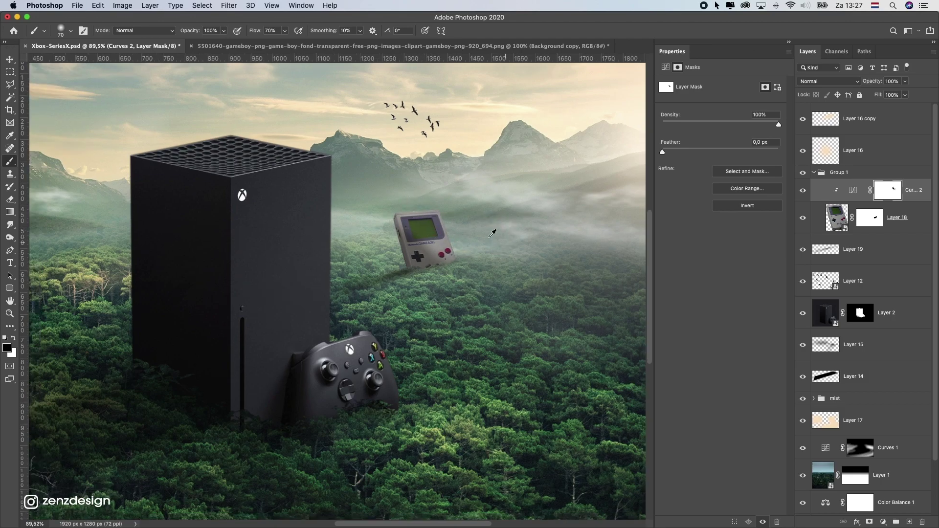
pyautogui.scroll(-5, 493, 233)
pyautogui.scroll(6, 493, 233)
pyautogui.moveTo(499, 260); pyautogui.dragTo(448, 230)
pyautogui.click(14, 337)
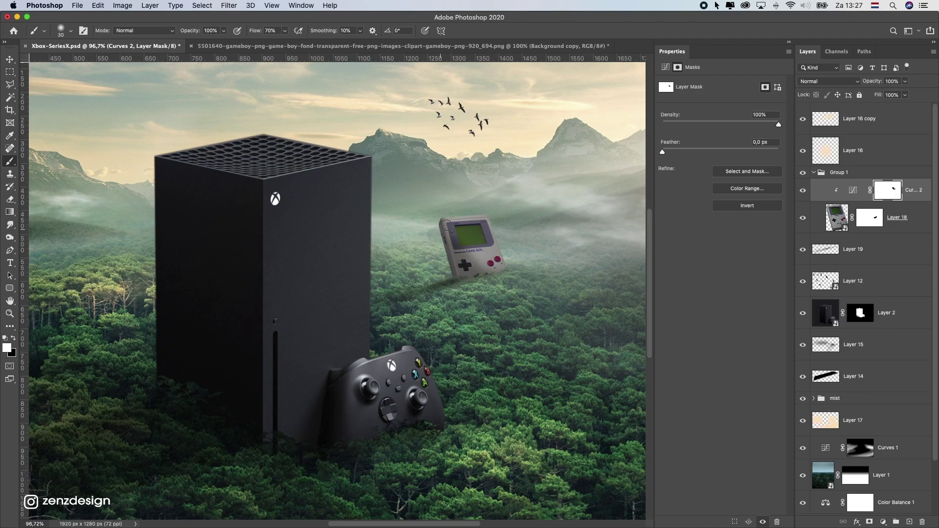
pyautogui.press('super+z')
pyautogui.moveTo(436, 235); pyautogui.dragTo(434, 232)
pyautogui.scroll(-5, 427, 264)
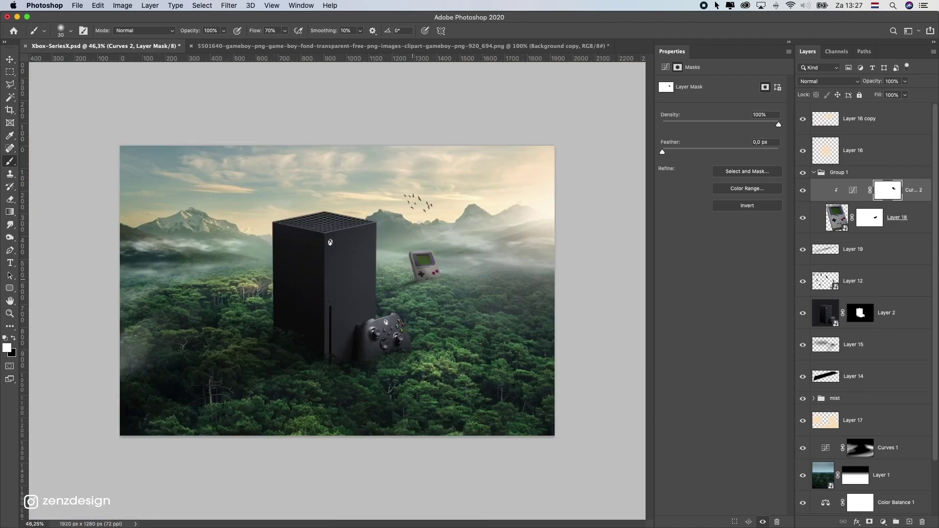
pyautogui.scroll(10, 422, 281)
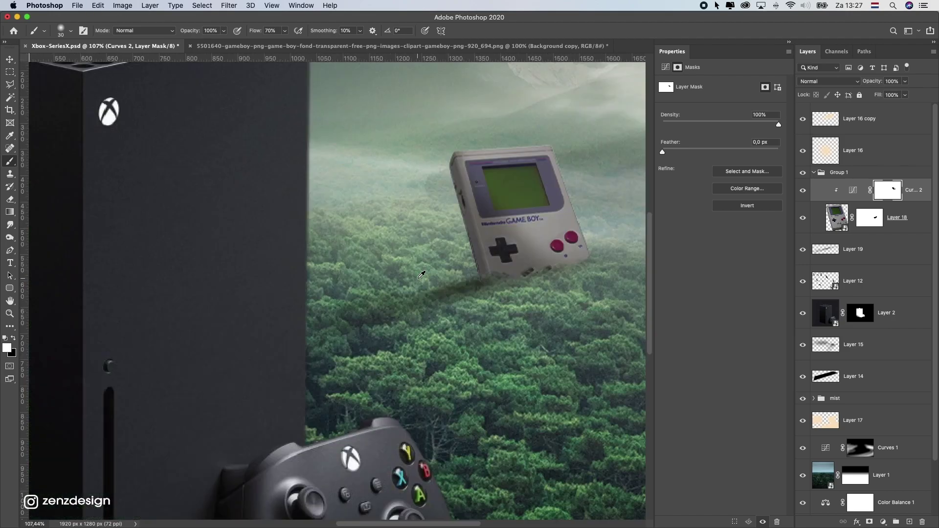
pyautogui.scroll(-8, 556, 306)
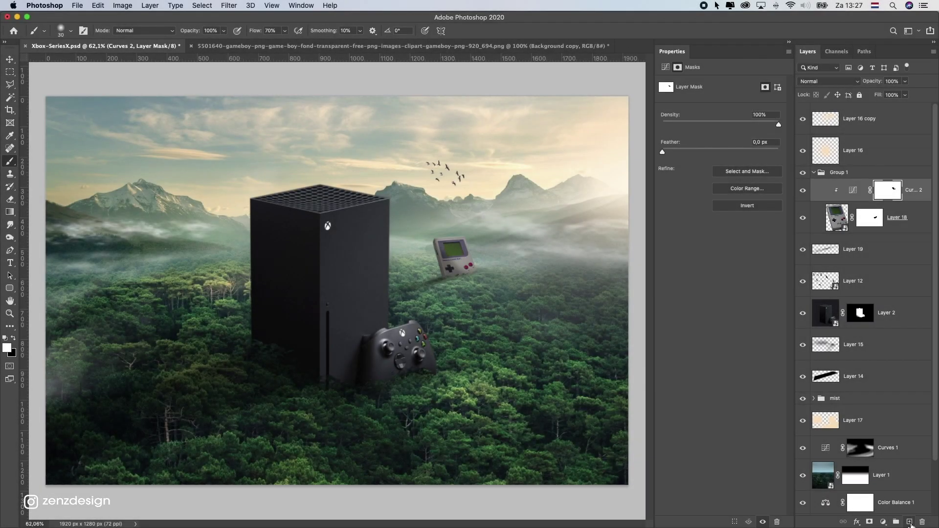
# - Add a new layer above the Game Boy's Curves adjustment and outline its green screen with a polygonal lasso selection
pyautogui.click(909, 522)
pyautogui.scroll(9, 480, 267)
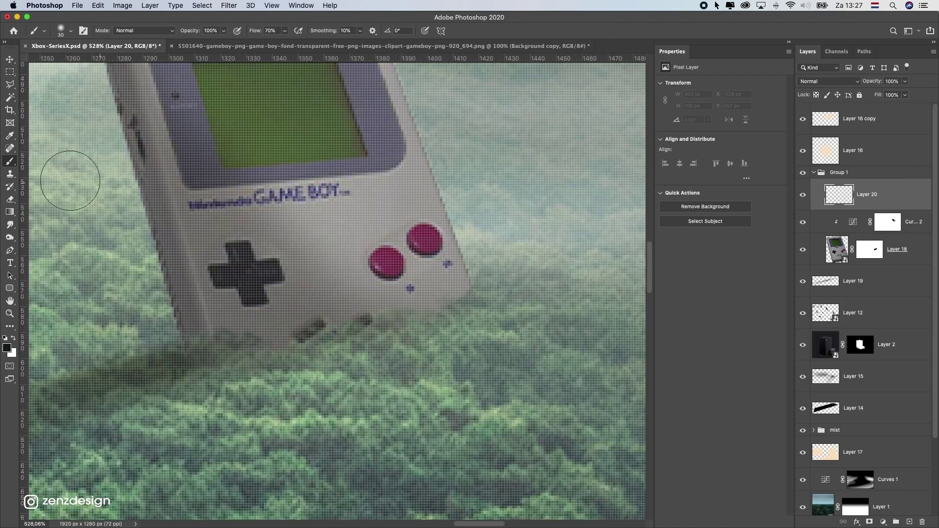
pyautogui.moveTo(31, 63); pyautogui.dragTo(39, 188)
pyautogui.press('super+r')
pyautogui.press('l')
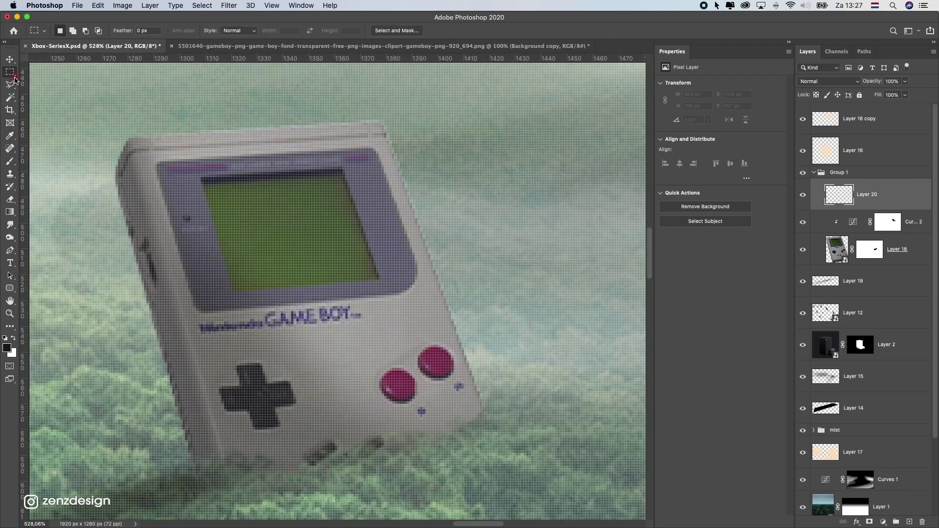
pyautogui.click(202, 185)
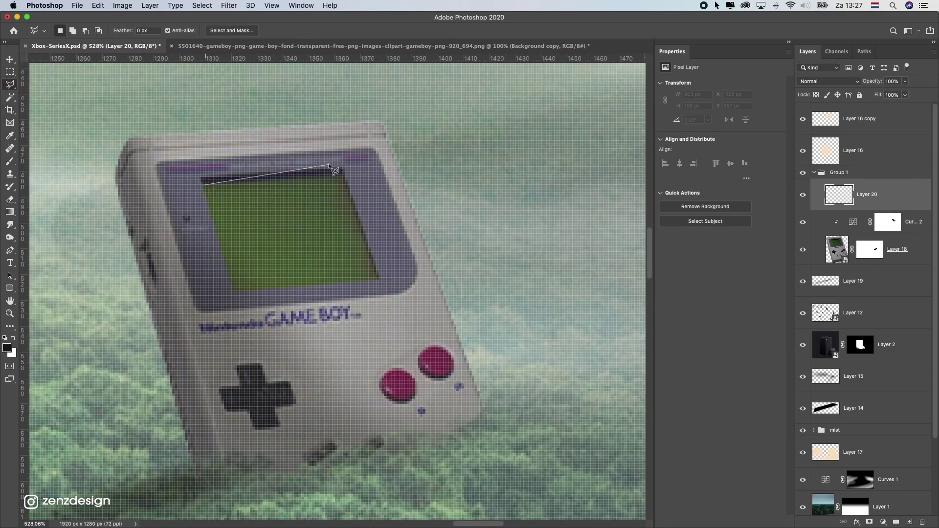
pyautogui.scroll(-2, 340, 175)
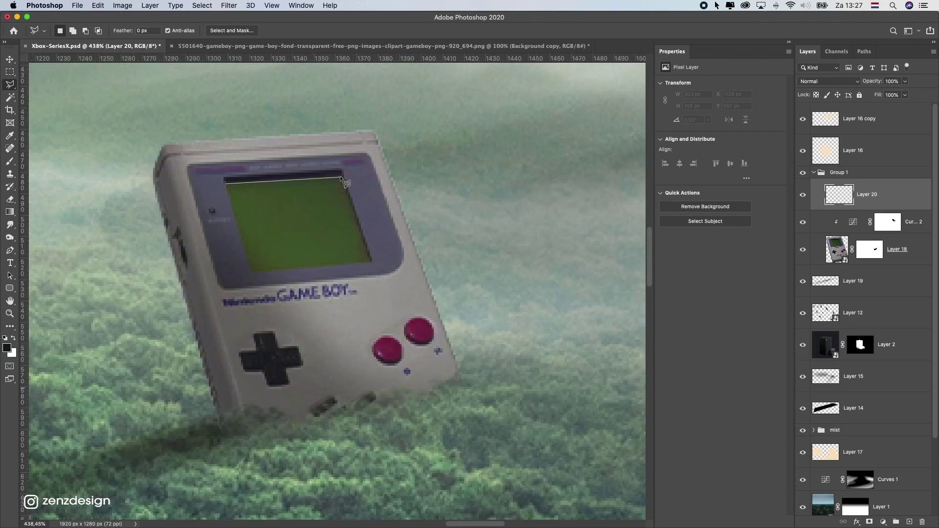
pyautogui.click(372, 261)
pyautogui.click(251, 271)
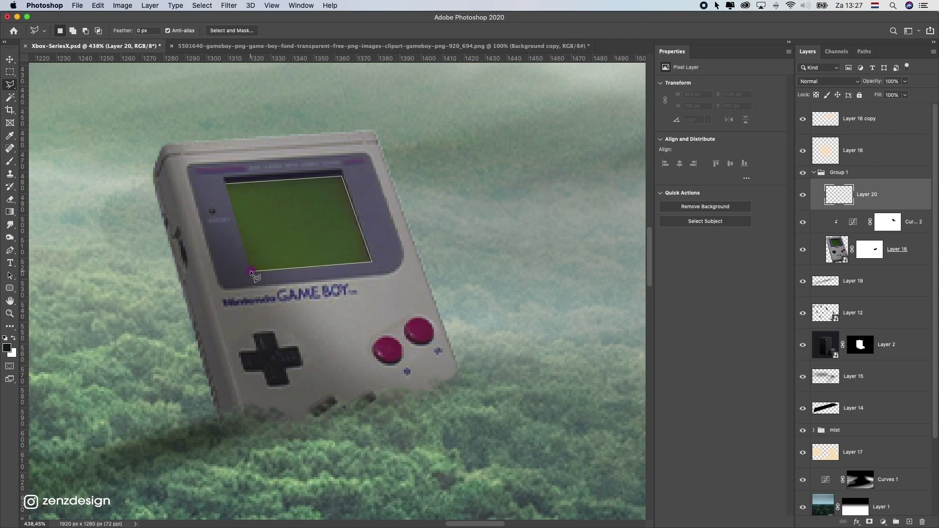
pyautogui.click(225, 183)
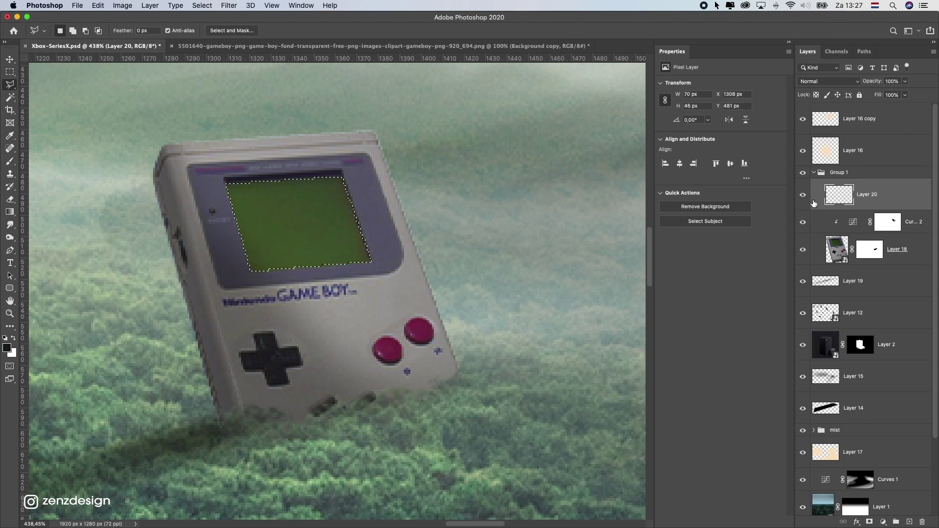
# - Fill the screen selection with a bright light green derived from the screen's own color, and deselect it
pyautogui.click(8, 212)
pyautogui.rightClick(9, 213)
pyautogui.click(49, 221)
pyautogui.click(6, 348)
pyautogui.click(299, 228)
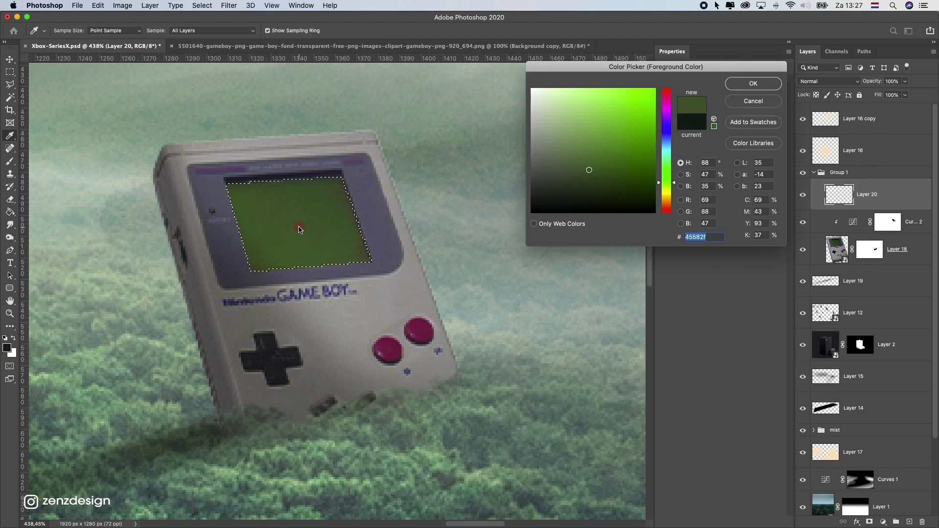
pyautogui.moveTo(604, 156); pyautogui.dragTo(585, 95)
pyautogui.press('Return')
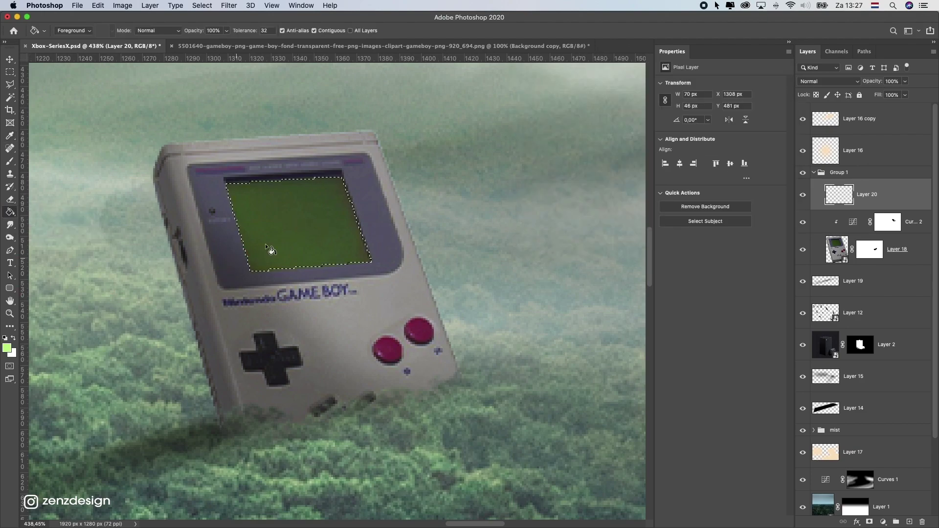
pyautogui.click(241, 237)
pyautogui.click(9, 72)
pyautogui.hotkey('ctrl', 'd')
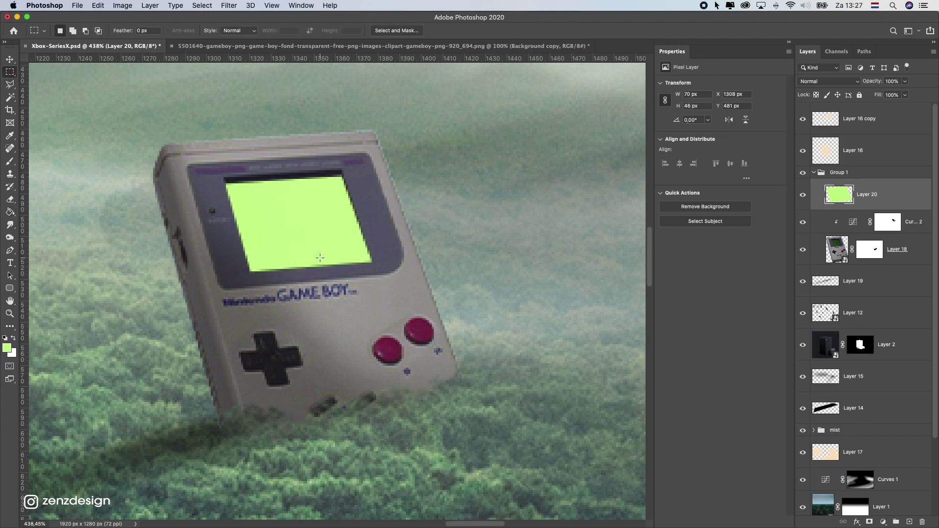
# - Set the green screen fill layer's blend mode to Overlay
pyautogui.scroll(-10, 319, 259)
pyautogui.scroll(-3, 261, 277)
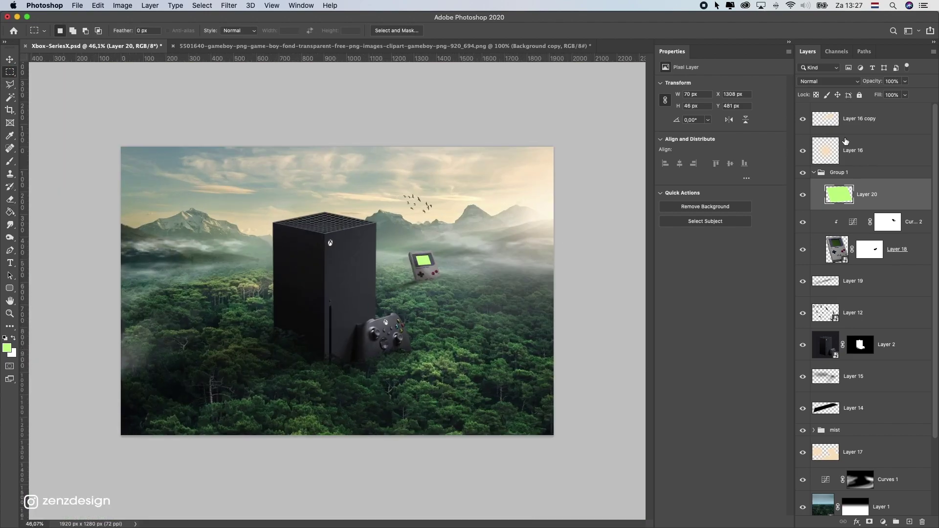
pyautogui.click(831, 81)
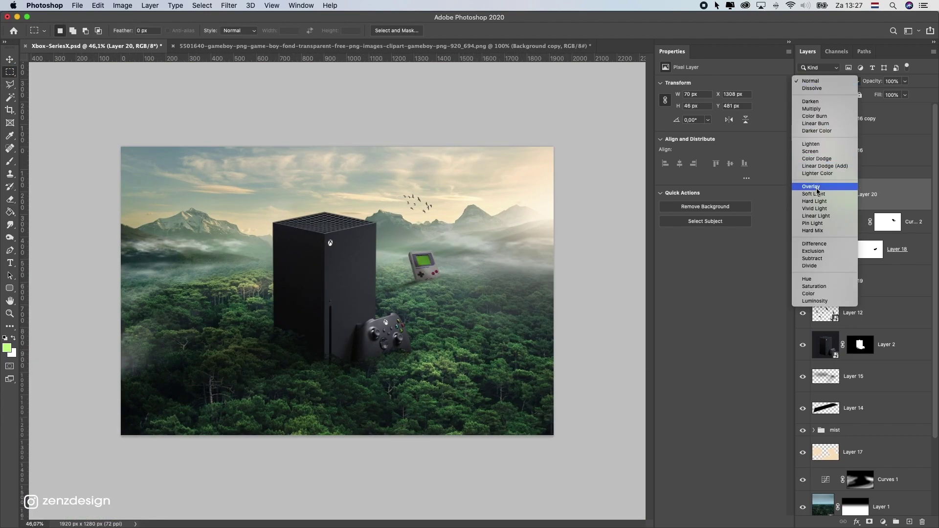
pyautogui.click(846, 187)
# - Duplicate the green screen layer and set the copy to Screen blend mode at 75% opacity
pyautogui.moveTo(888, 201); pyautogui.dragTo(909, 521)
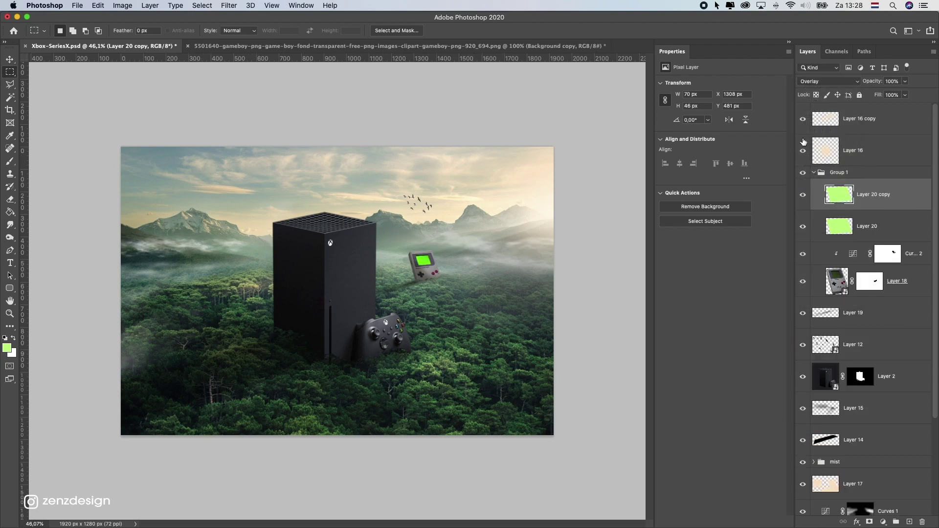
pyautogui.click(832, 82)
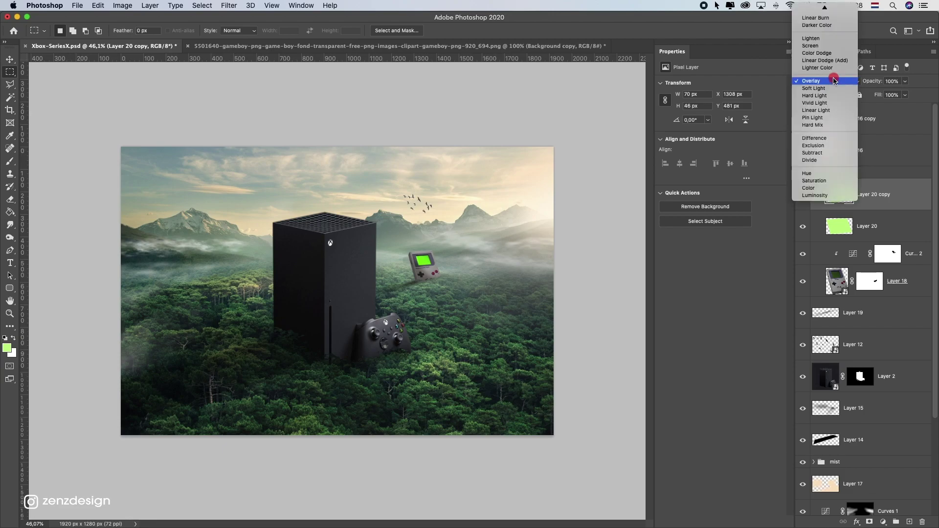
pyautogui.click(832, 45)
pyautogui.click(905, 81)
pyautogui.moveTo(891, 95); pyautogui.dragTo(894, 94)
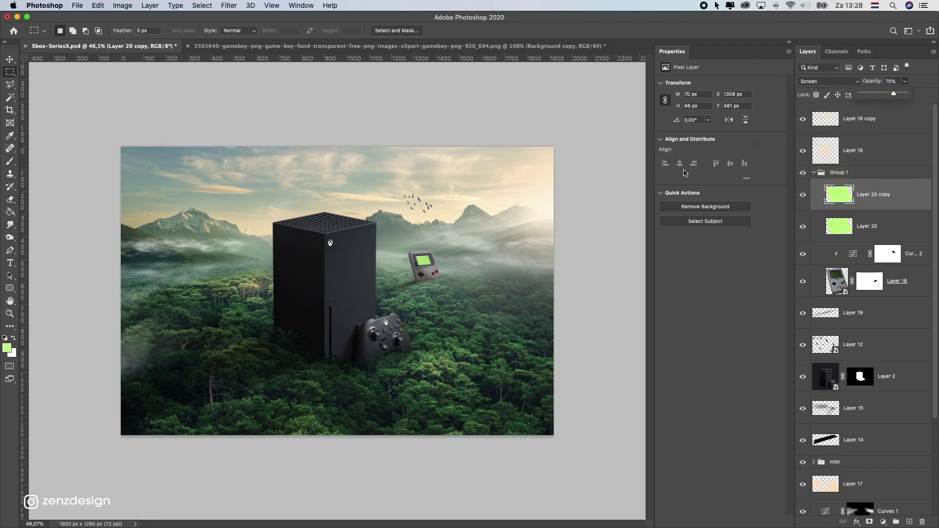
# - Add a new layer and dab a light green glow over the Game Boy's screen with a 175 px soft brush
pyautogui.scroll(5, 352, 284)
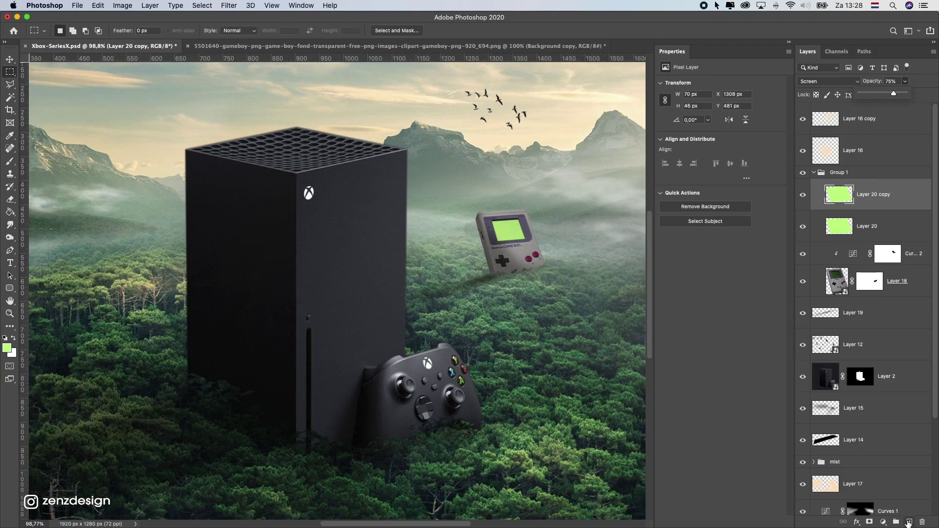
pyautogui.click(909, 522)
pyautogui.click(10, 160)
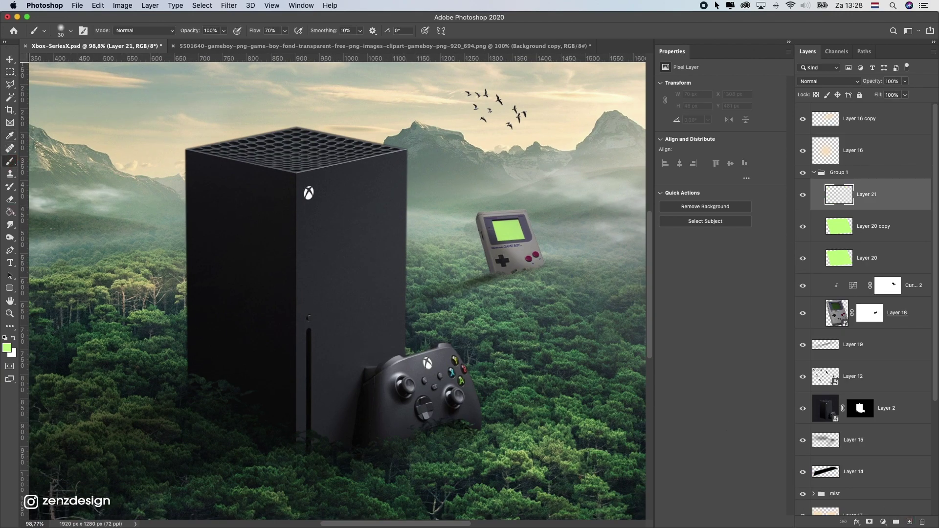
pyautogui.press(']')
pyautogui.press(']')
pyautogui.press(']')
pyautogui.press(']')
pyautogui.press(']')
pyautogui.press(']')
pyautogui.press(']')
pyautogui.press(']')
pyautogui.click(509, 228)
pyautogui.click(509, 228)
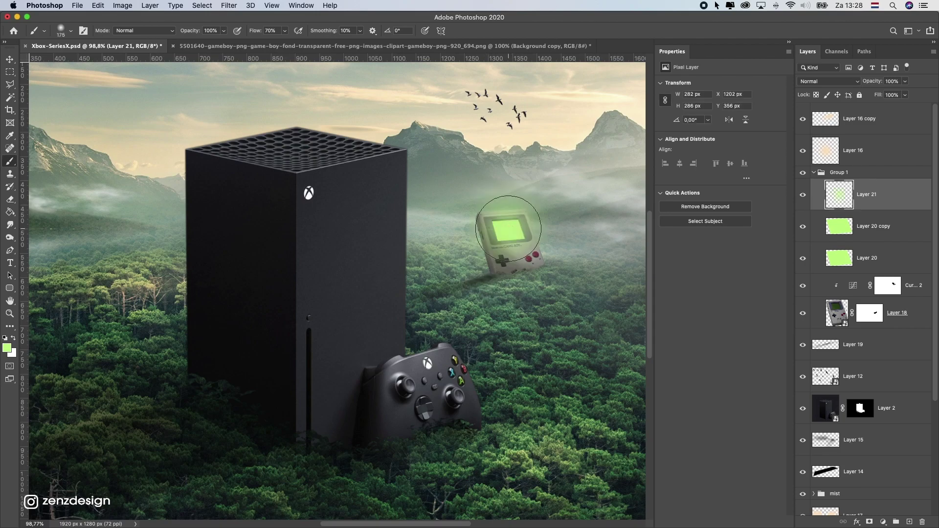
# - Redo the glow dab over the Game Boy's screen with a lighter green at 100% brush flow
pyautogui.click(285, 30)
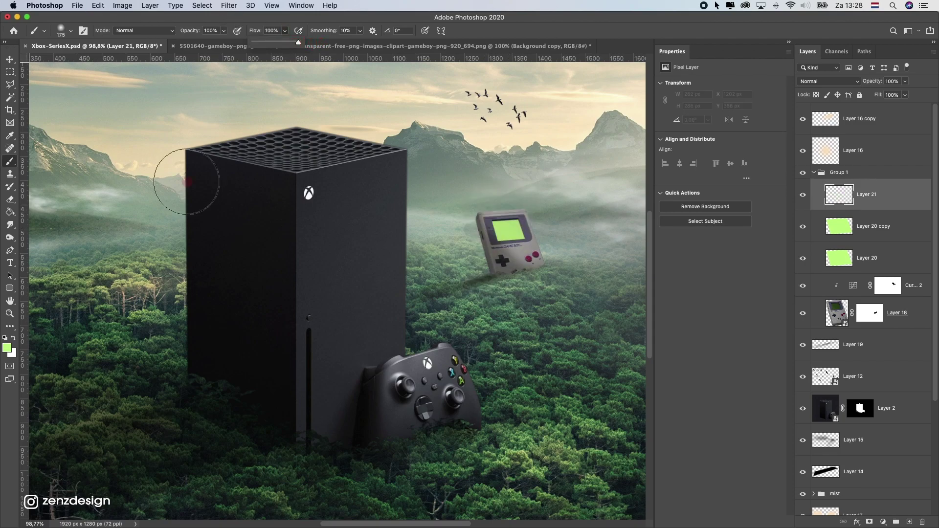
pyautogui.click(7, 347)
pyautogui.moveTo(586, 94); pyautogui.dragTo(563, 91)
pyautogui.press('Return')
pyautogui.click(508, 227)
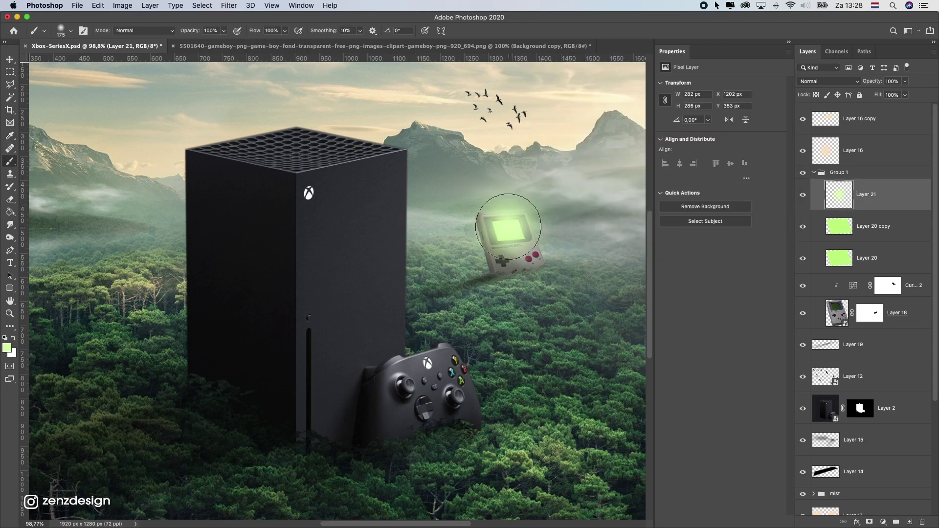
# - Set the glow layer's blend mode to Screen
pyautogui.click(7, 59)
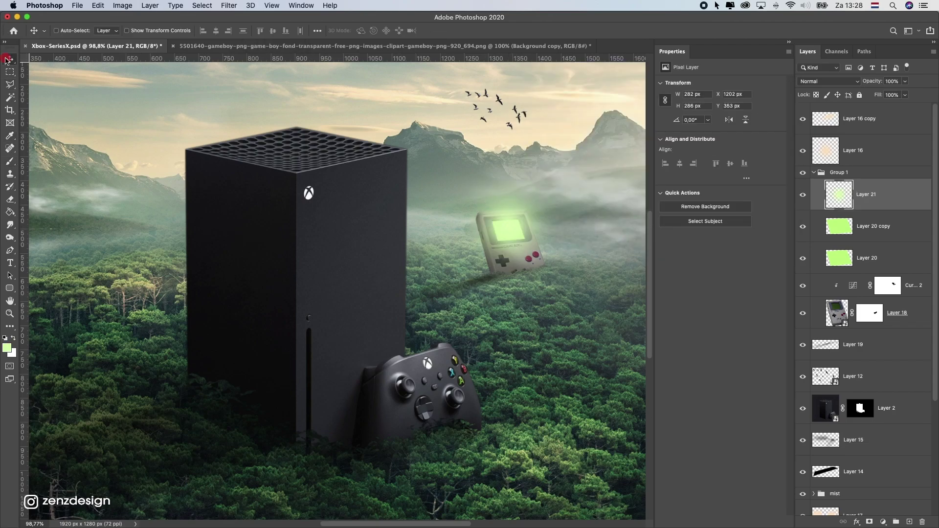
pyautogui.click(814, 82)
pyautogui.click(814, 160)
# - Squash the glow to about 206 by 159 px and center it over the Game Boy's screen
pyautogui.moveTo(552, 238); pyautogui.dragTo(551, 240)
pyautogui.hotkey('ctrl', 't')
pyautogui.moveTo(505, 158); pyautogui.dragTo(507, 182)
pyautogui.moveTo(561, 233); pyautogui.dragTo(558, 229)
pyautogui.moveTo(508, 183); pyautogui.dragTo(600, 165)
pyautogui.moveTo(600, 163); pyautogui.dragTo(563, 189)
pyautogui.press('Return')
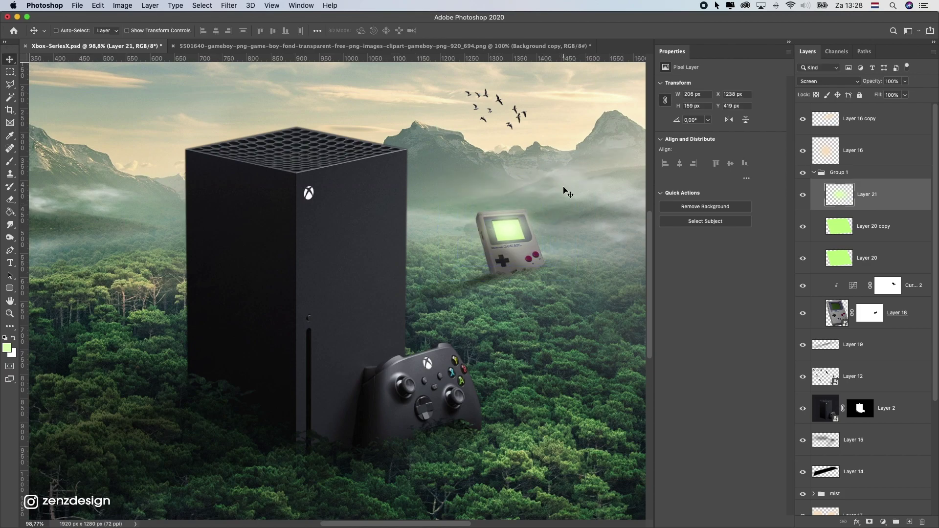
pyautogui.scroll(-10, 476, 304)
pyautogui.scroll(5, 383, 290)
pyautogui.scroll(2, 383, 292)
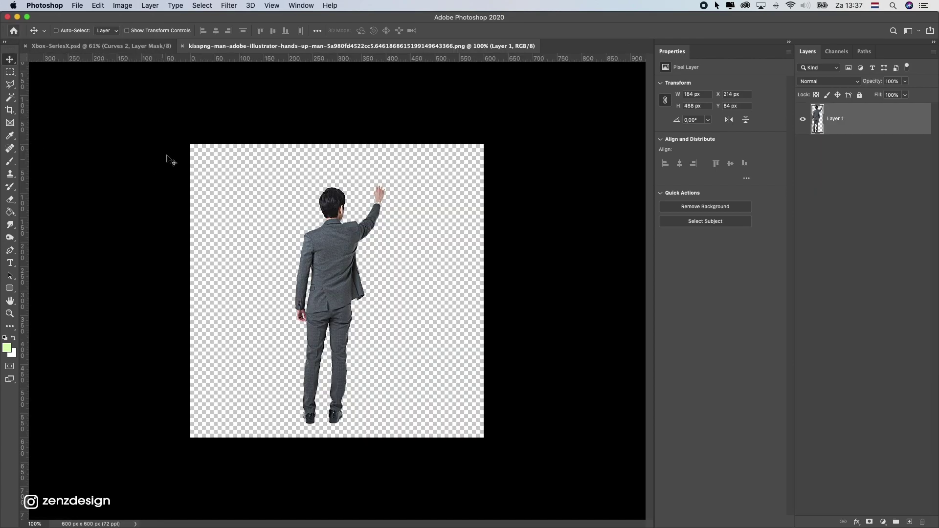
# - Copy the suited man into Xbox-SeriesX.psd on a layer above Group 1 and move him over the console's top
pyautogui.press('super+a')
pyautogui.press('super+c')
pyautogui.click(125, 46)
pyautogui.press('super+v')
pyautogui.press('super+z')
pyautogui.moveTo(873, 176); pyautogui.dragTo(871, 175)
pyautogui.moveTo(394, 247); pyautogui.dragTo(381, 127)
# - Convert the man's layer to a smart object and scale it to about 27 by 72 px at the console top's back corner
pyautogui.scroll(5, 371, 155)
pyautogui.rightClick(839, 174)
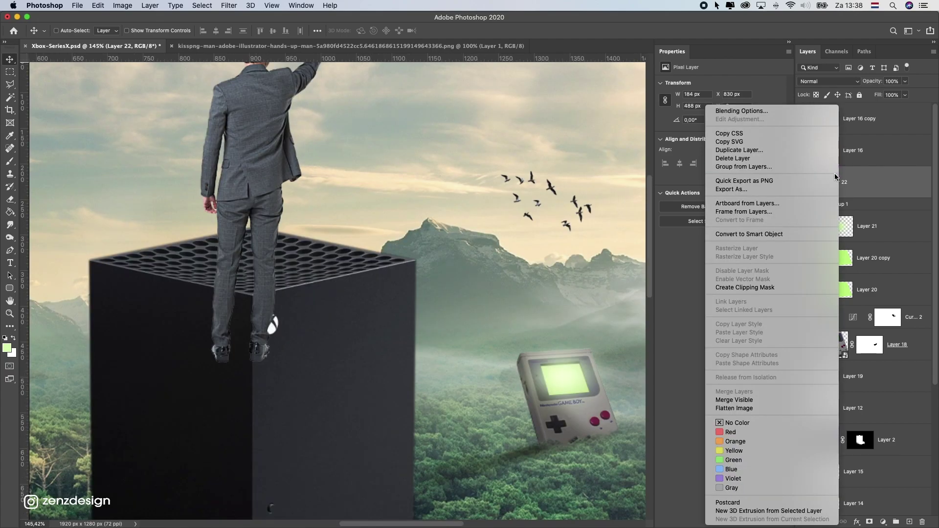
pyautogui.click(749, 234)
pyautogui.press('super+t')
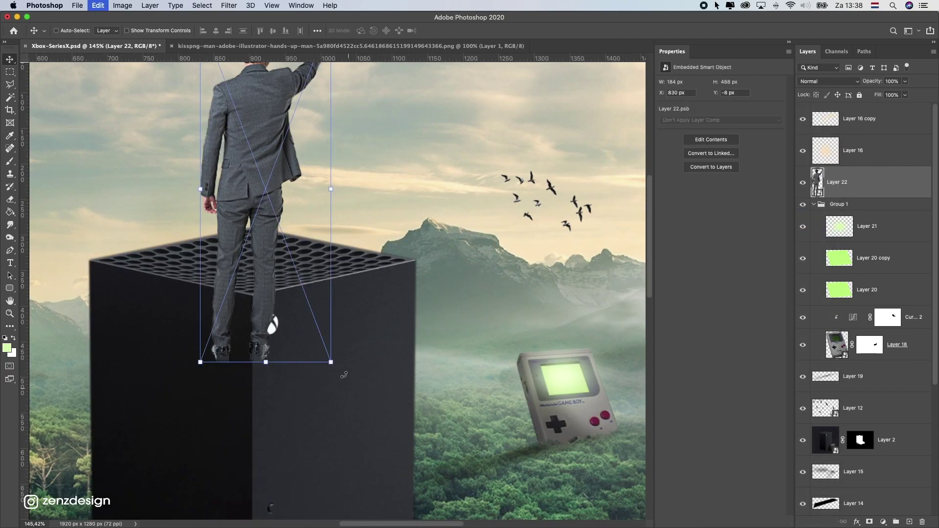
pyautogui.moveTo(331, 362); pyautogui.dragTo(291, 178)
pyautogui.press('Return')
pyautogui.press('super+t')
pyautogui.press('Return')
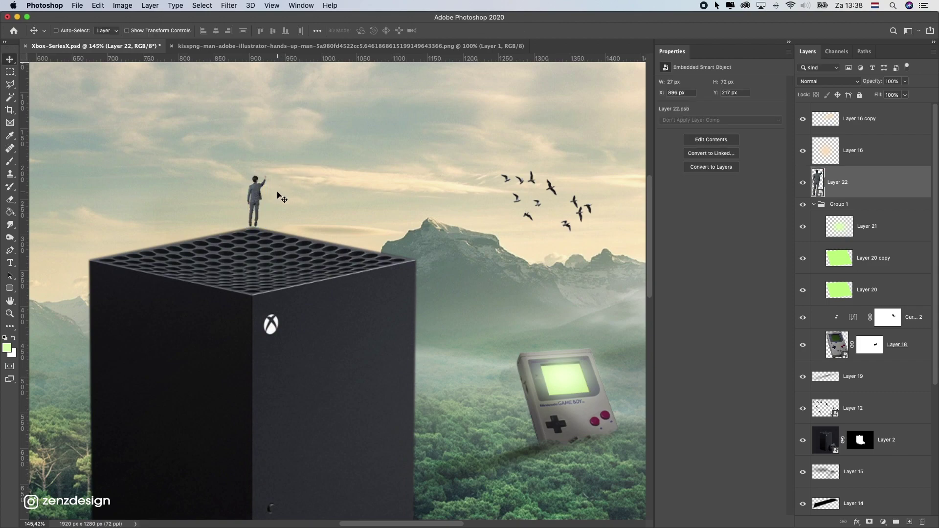
# - Shrink the man to about 22 by 59 px and nudge him until his feet touch the console's back corner
pyautogui.scroll(-1, 277, 192)
pyautogui.press('super+t')
pyautogui.moveTo(266, 171); pyautogui.dragTo(262, 180)
pyautogui.press('Return')
pyautogui.scroll(-5, 268, 214)
pyautogui.scroll(2, 268, 214)
pyautogui.moveTo(331, 157); pyautogui.dragTo(343, 153)
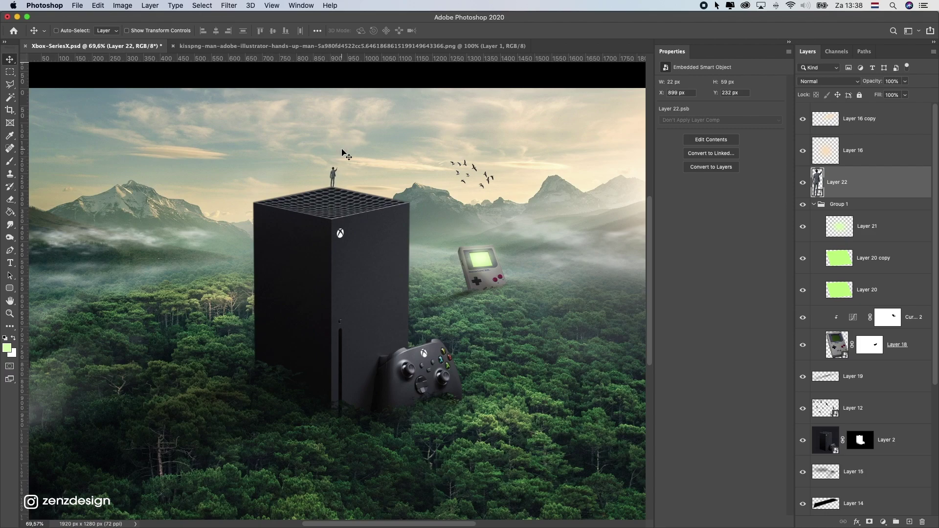
pyautogui.scroll(5, 342, 157)
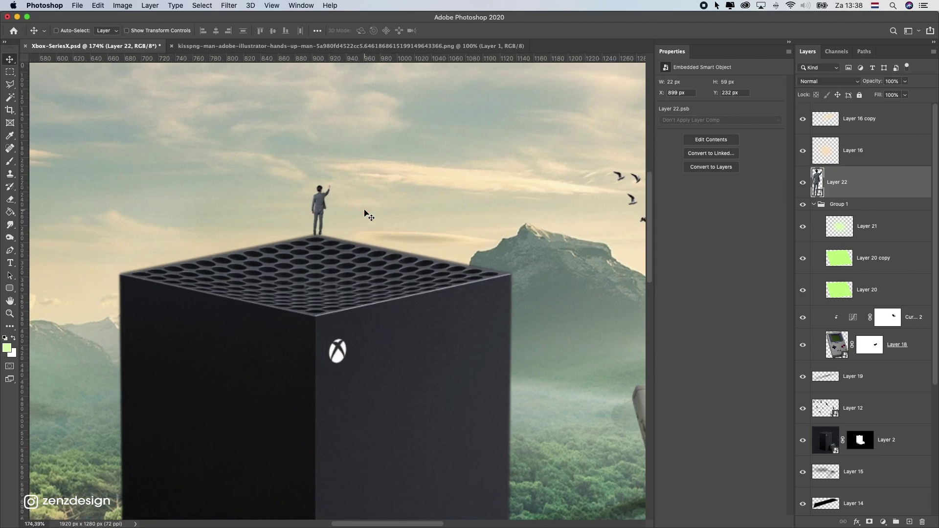
pyautogui.press('Left')
pyautogui.press('Down')
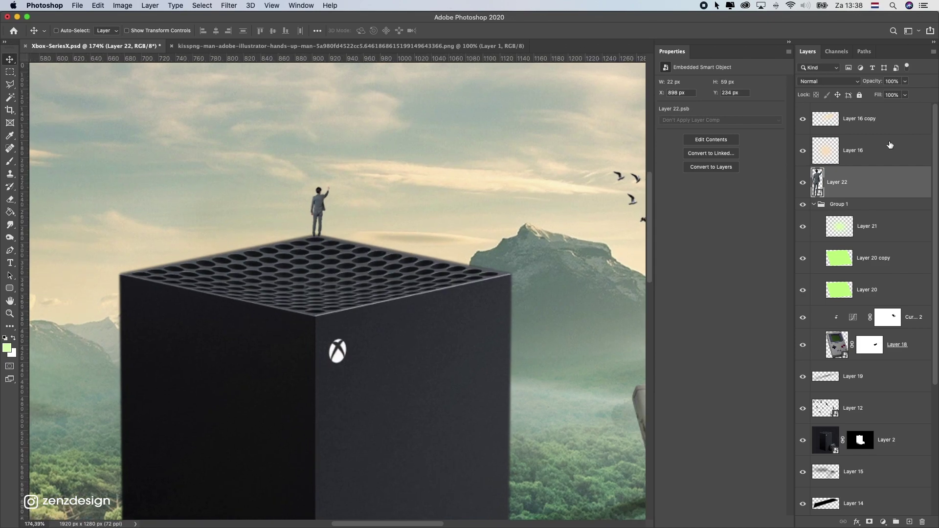
# - Add a Curves adjustment clipped to the man's layer and lower its midtones to darken him
pyautogui.click(883, 522)
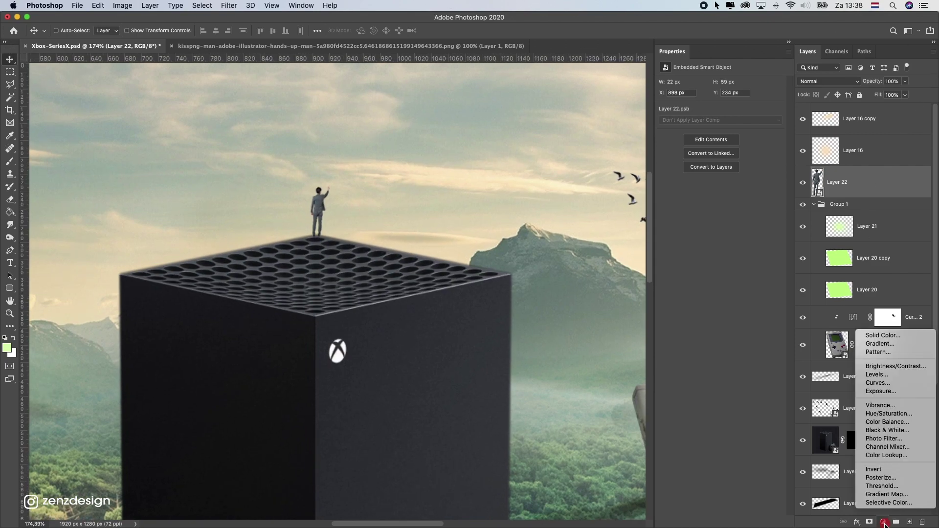
pyautogui.click(895, 382)
pyautogui.click(720, 521)
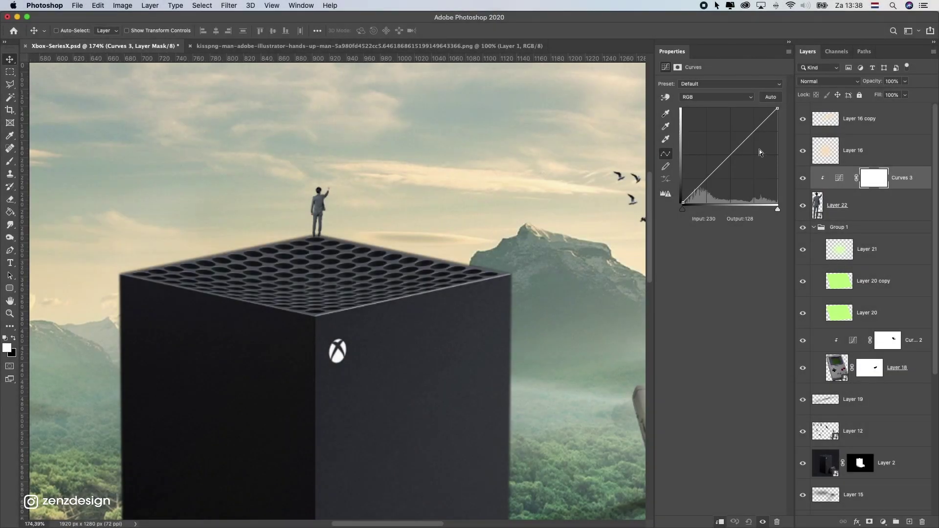
pyautogui.moveTo(728, 157)
pyautogui.mouseDown()
pyautogui.moveTo(732, 178)
pyautogui.moveTo(729, 167)
pyautogui.mouseUp()
# - Paint black on the Curves mask with a 9 px brush along the man's right edge to keep it lit
pyautogui.click(873, 177)
pyautogui.click(13, 165)
pyautogui.scroll(3, 325, 203)
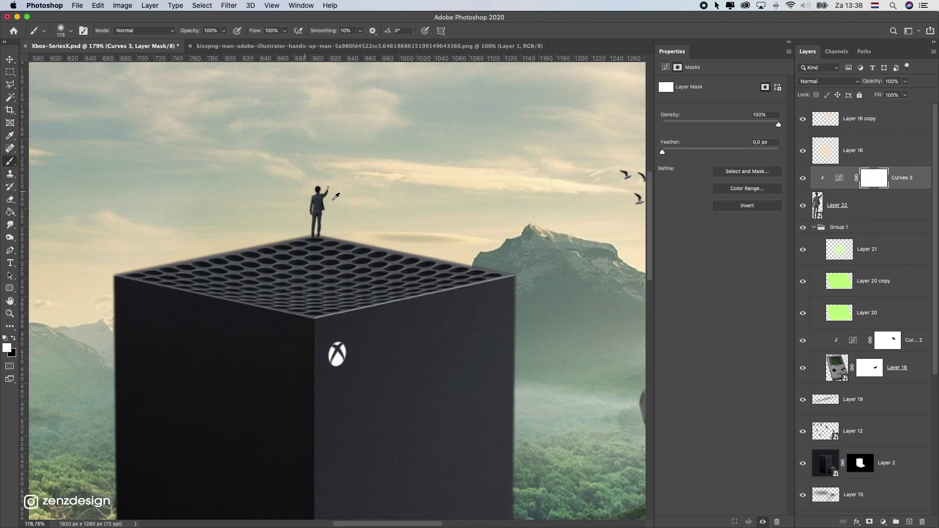
pyautogui.press('[')
pyautogui.press('[')
pyautogui.press('[')
pyautogui.press('[')
pyautogui.press('[')
pyautogui.press('[')
pyautogui.press('[')
pyautogui.press('[')
pyautogui.press('[')
pyautogui.press('[')
pyautogui.press('[')
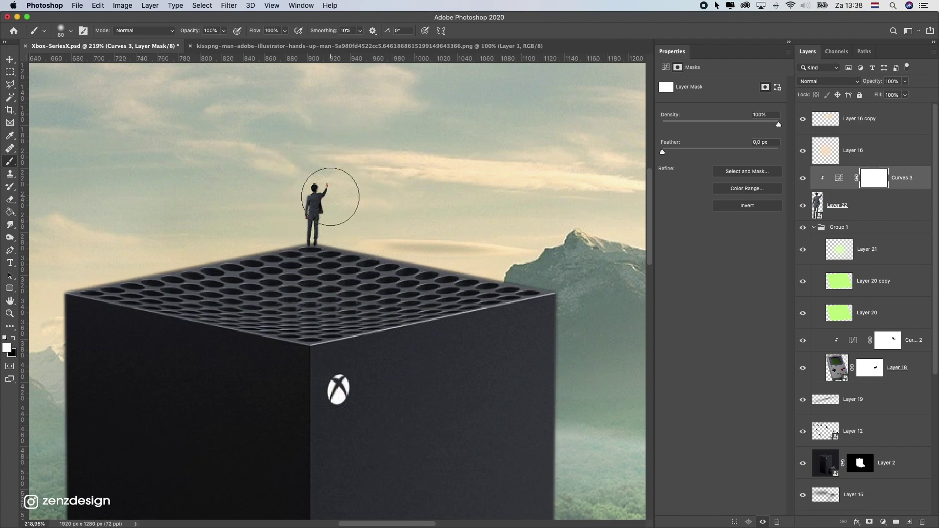
pyautogui.press('[')
pyautogui.press('[')
pyautogui.press('[')
pyautogui.press('[')
pyautogui.press('[')
pyautogui.moveTo(323, 213); pyautogui.dragTo(324, 205)
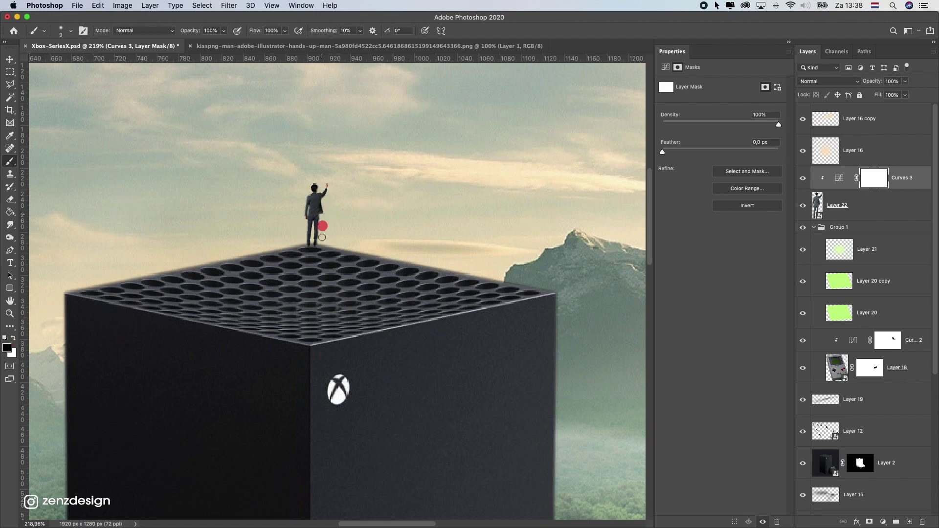
pyautogui.moveTo(325, 215); pyautogui.dragTo(333, 181)
# - Darken the man further by lowering the clipped curve's midpoint to input 127, output 89
pyautogui.click(838, 180)
pyautogui.moveTo(734, 153)
pyautogui.mouseDown()
pyautogui.moveTo(738, 184)
pyautogui.moveTo(729, 169)
pyautogui.mouseUp()
pyautogui.scroll(-6, 307, 263)
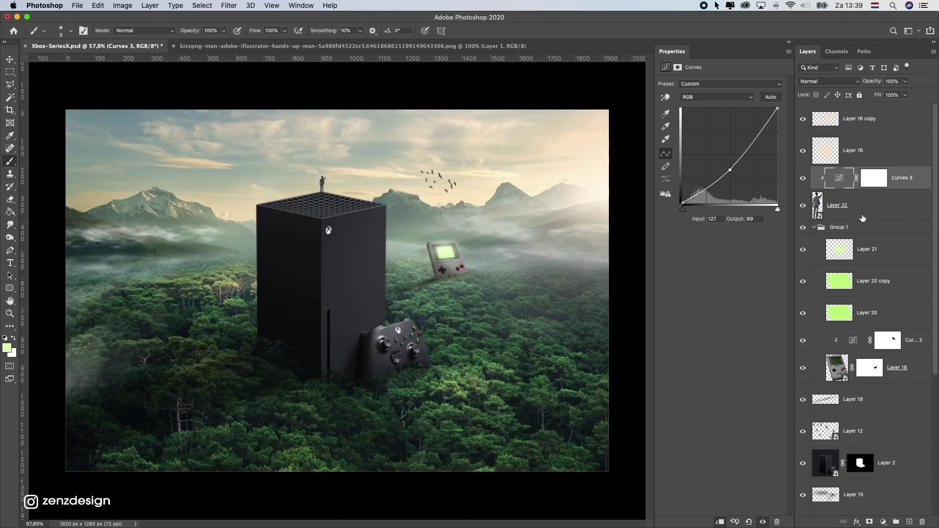
# - Duplicate the man's layer together with its Curves adjustment and merge the copies into one layer
pyautogui.click(893, 197)
pyautogui.keyDown('shift'); pyautogui.click(902, 181); pyautogui.keyUp('shift')
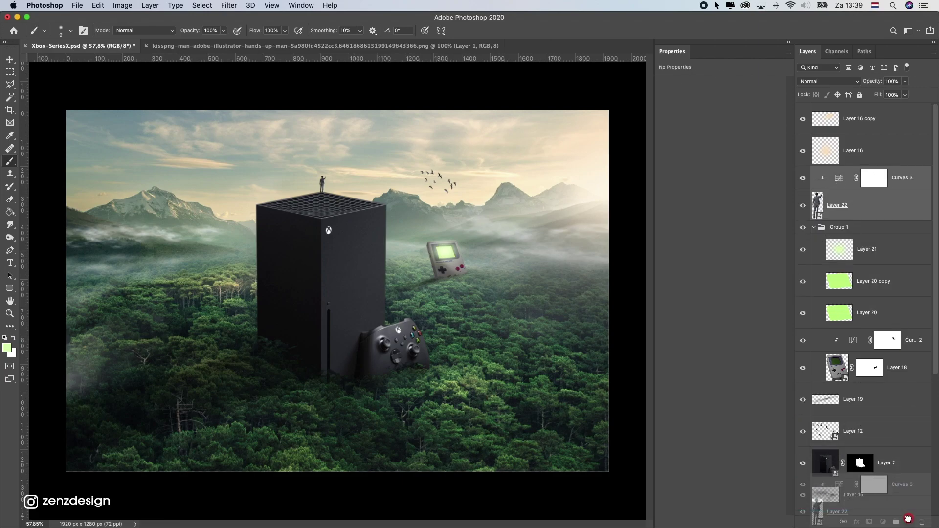
pyautogui.press('super+j')
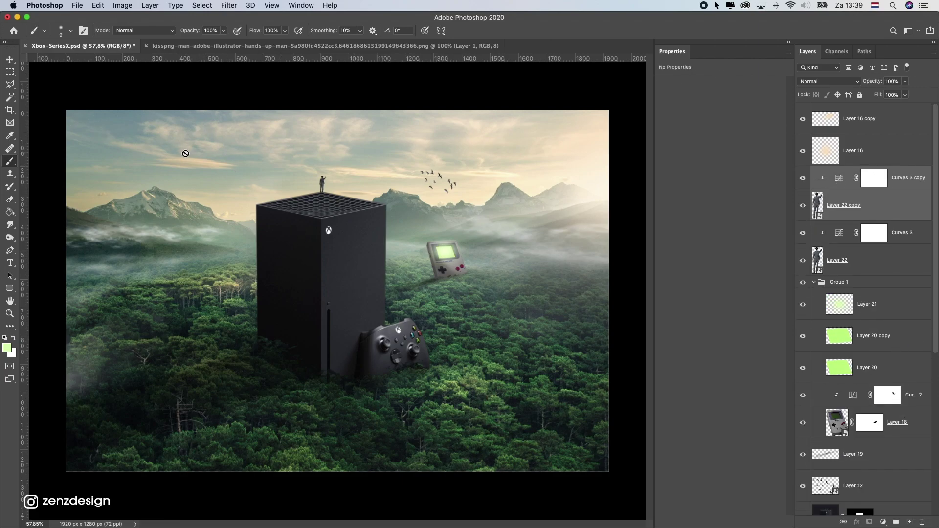
pyautogui.scroll(4, 277, 174)
pyautogui.press('super+e')
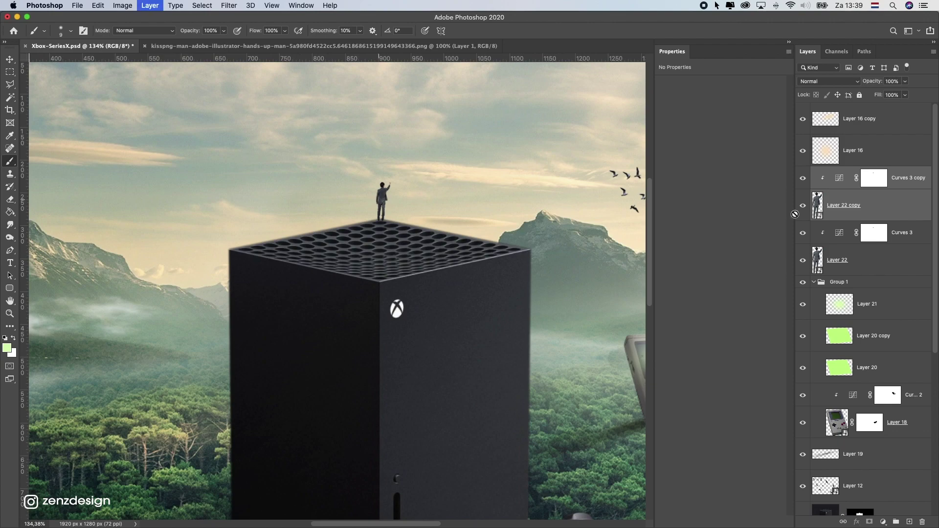
# - Turn the merged copy of the man solid black by reducing its Hue/Saturation lightness to the minimum
pyautogui.press('super+u')
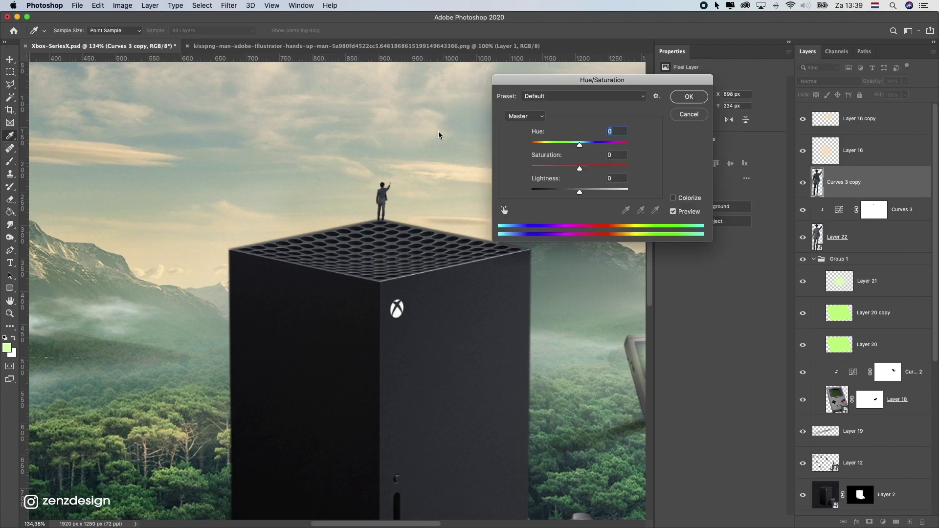
pyautogui.moveTo(564, 192); pyautogui.dragTo(485, 198)
pyautogui.press('Return')
pyautogui.press('b')
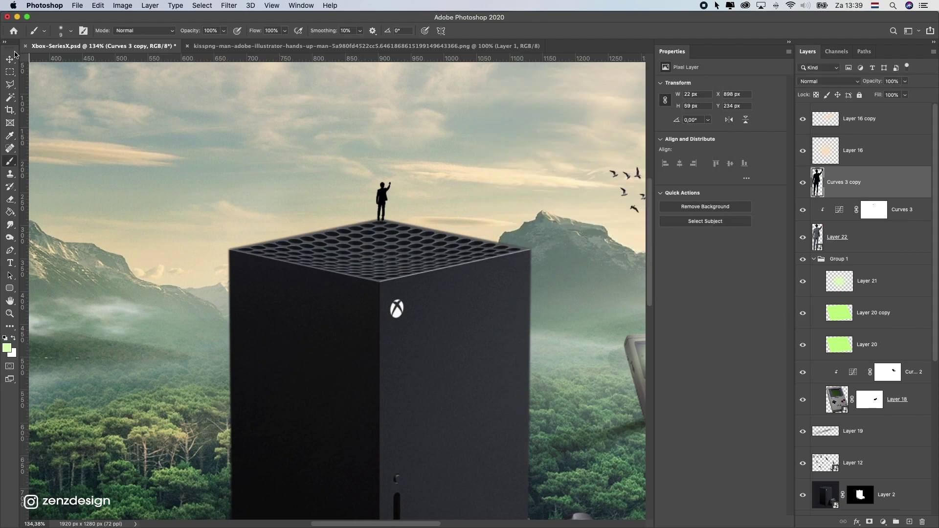
# - Flip the black silhouette vertically and move it directly below the man's feet
pyautogui.press('v')
pyautogui.click(99, 5)
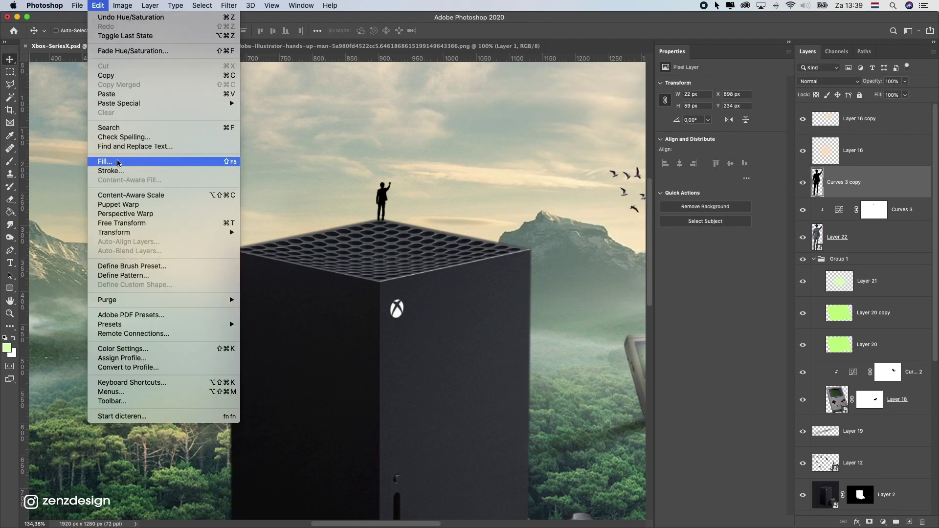
pyautogui.moveTo(148, 234)
pyautogui.click(294, 395)
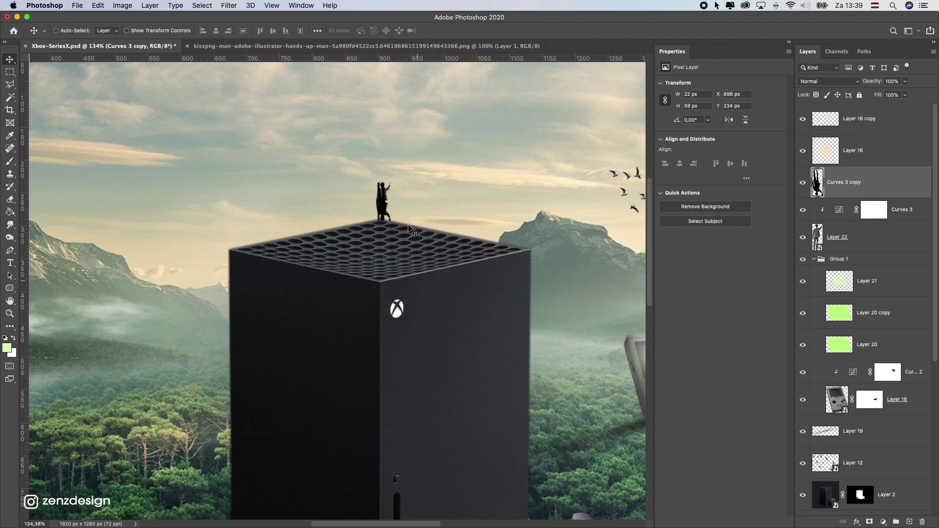
pyautogui.moveTo(396, 231); pyautogui.dragTo(394, 245)
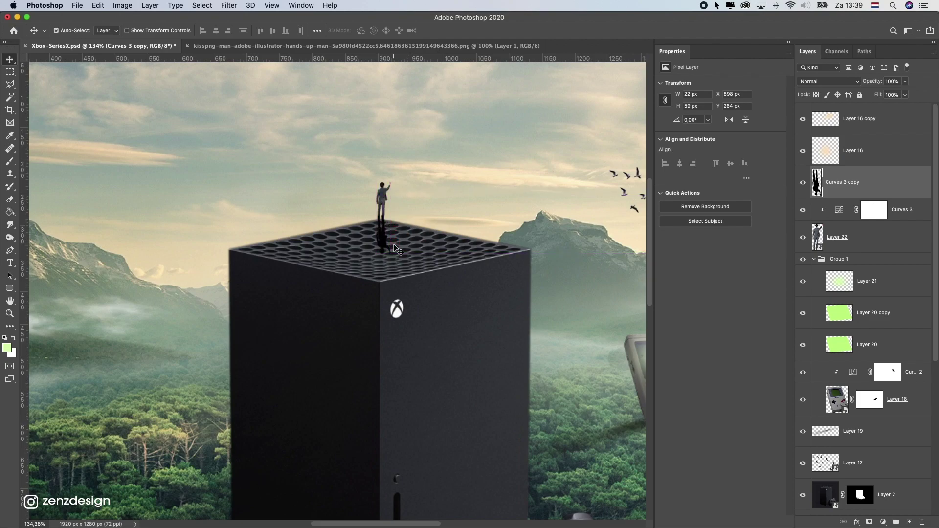
# - Skew and stretch the silhouette into a shadow about 126 by 40 px, falling from the feet toward the console's left corner
pyautogui.press('super+t')
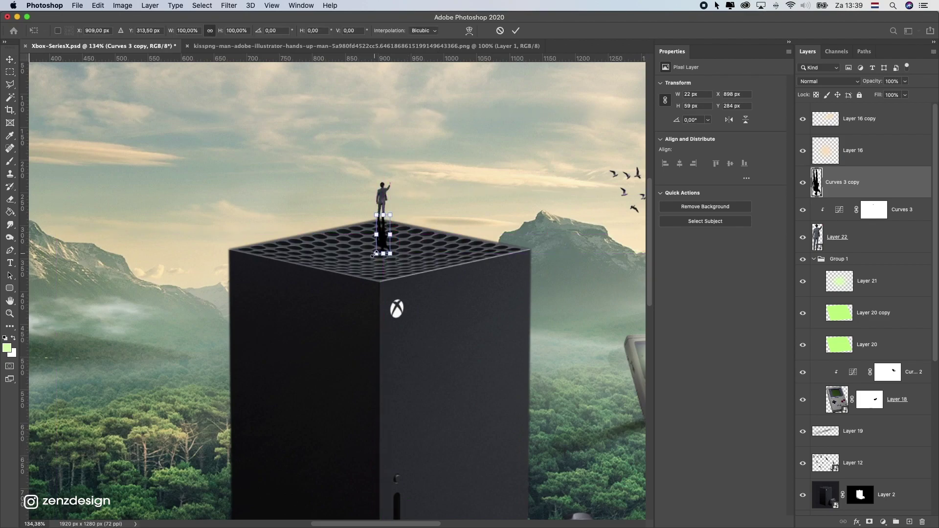
pyautogui.moveTo(376, 253)
pyautogui.mouseDown()
pyautogui.moveTo(339, 248)
pyautogui.moveTo(390, 247)
pyautogui.moveTo(344, 253)
pyautogui.moveTo(297, 243)
pyautogui.moveTo(343, 245)
pyautogui.mouseUp()
pyautogui.press('super+z')
pyautogui.moveTo(390, 217); pyautogui.dragTo(378, 218)
pyautogui.moveTo(340, 249); pyautogui.dragTo(361, 230)
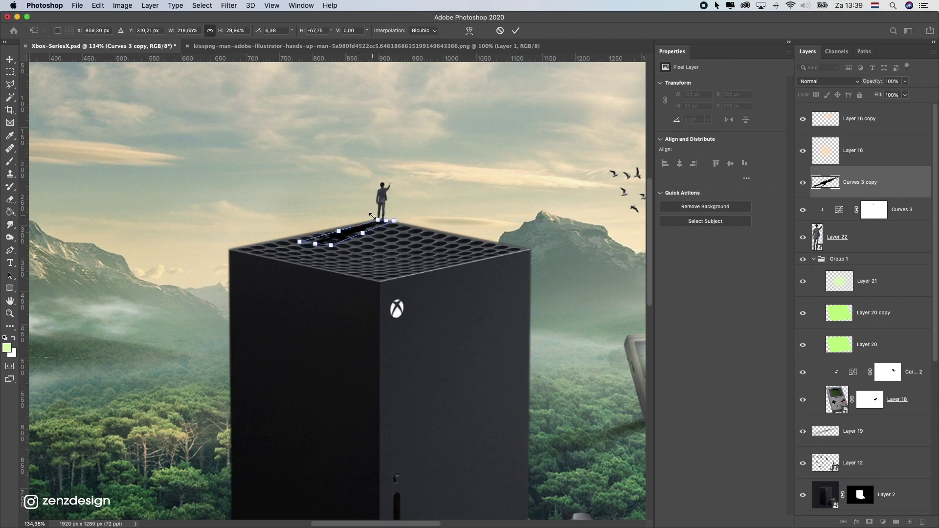
pyautogui.press('Return')
# - Scale the man's shadow down to about 102 by 32 px, keeping it attached to his feet
pyautogui.scroll(-8, 425, 289)
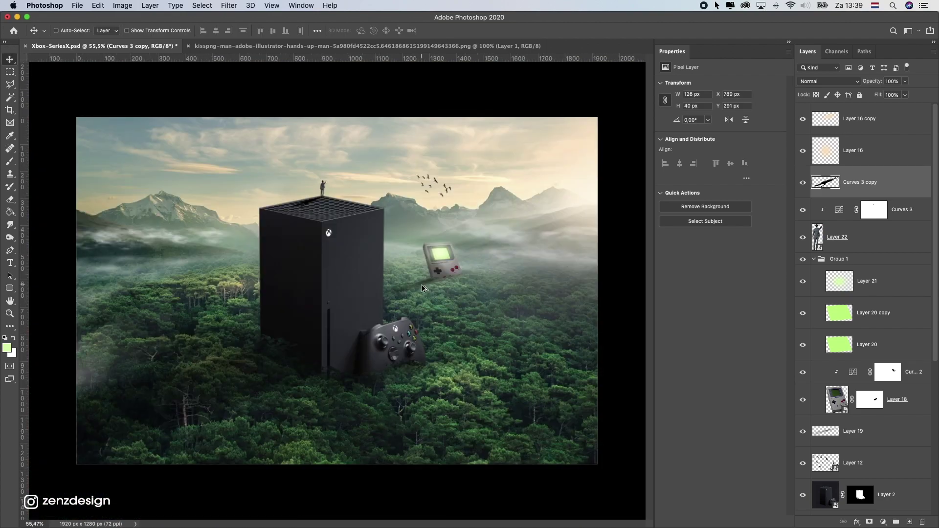
pyautogui.scroll(3, 425, 289)
pyautogui.scroll(6, 313, 255)
pyautogui.press('super+t')
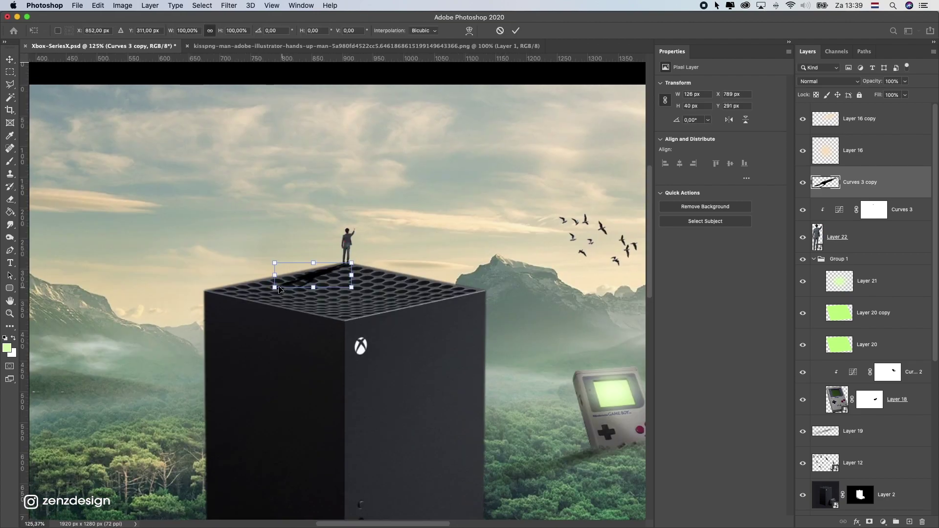
pyautogui.moveTo(275, 287); pyautogui.dragTo(289, 282)
pyautogui.press('Return')
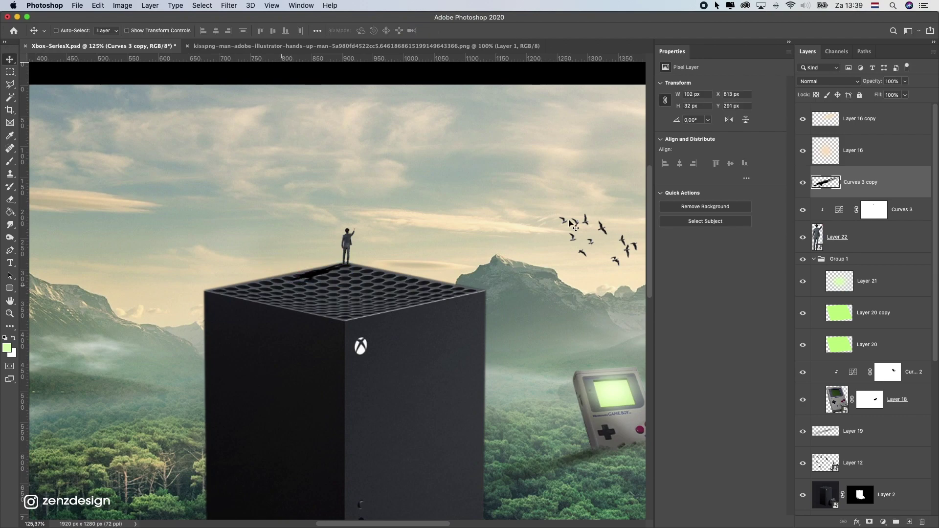
# - Reduce the man's shadow layer to 45% opacity and check the whole composition
pyautogui.click(904, 82)
pyautogui.moveTo(907, 93); pyautogui.dragTo(878, 94)
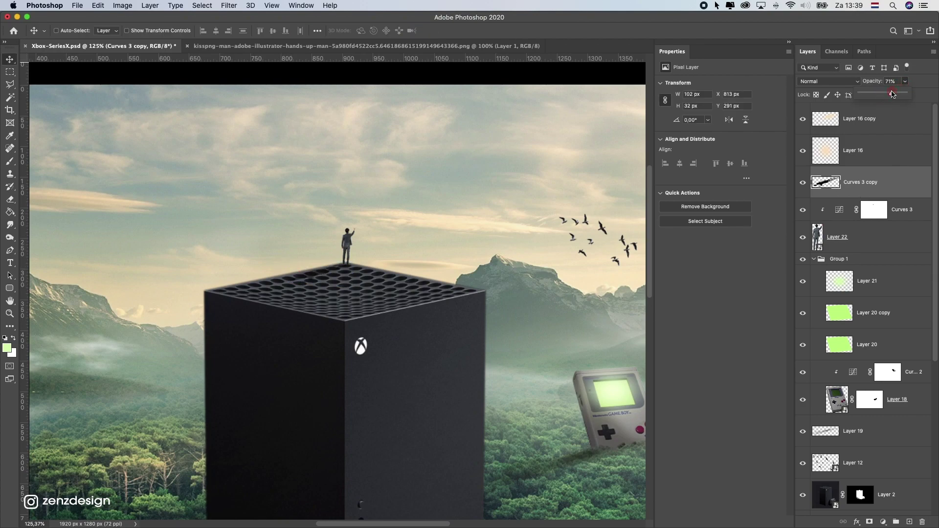
pyautogui.scroll(-2, 370, 197)
pyautogui.scroll(6, 368, 204)
pyautogui.moveTo(896, 93); pyautogui.dragTo(882, 95)
pyautogui.scroll(-6, 368, 287)
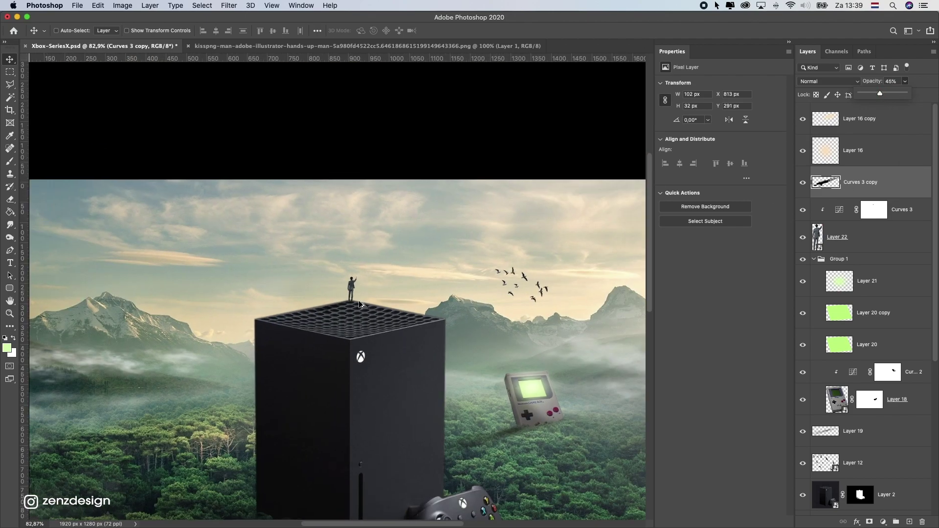
pyautogui.scroll(2, 548, 294)
pyautogui.scroll(-4, 548, 293)
pyautogui.scroll(4, 333, 274)
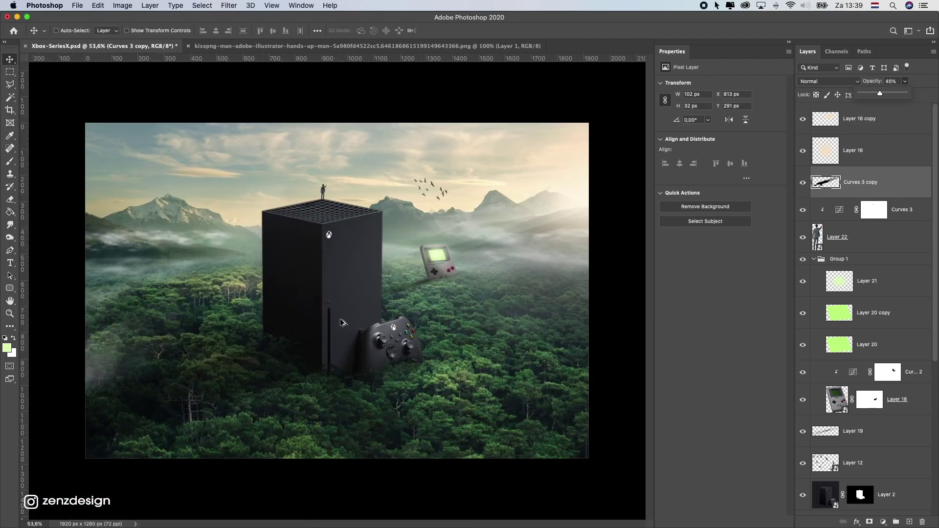
pyautogui.scroll(-2, 331, 272)
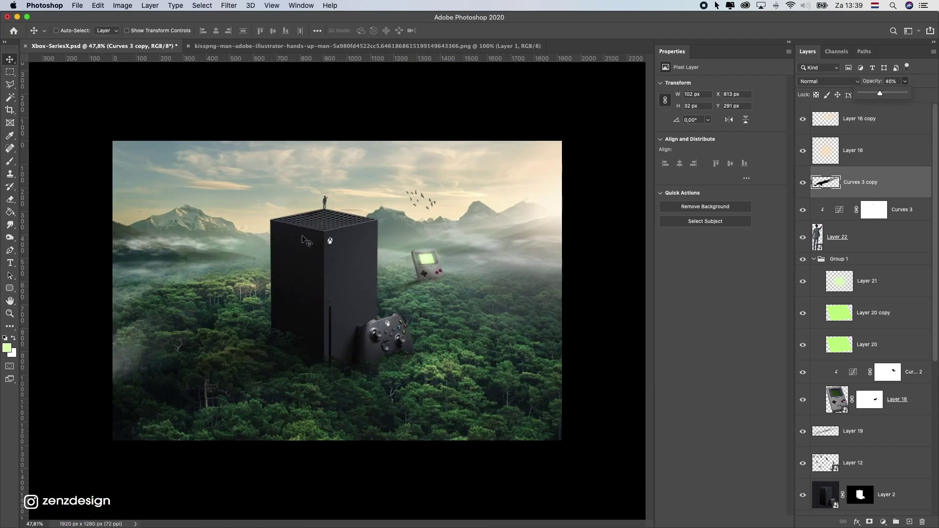
pyautogui.scroll(1, 282, 183)
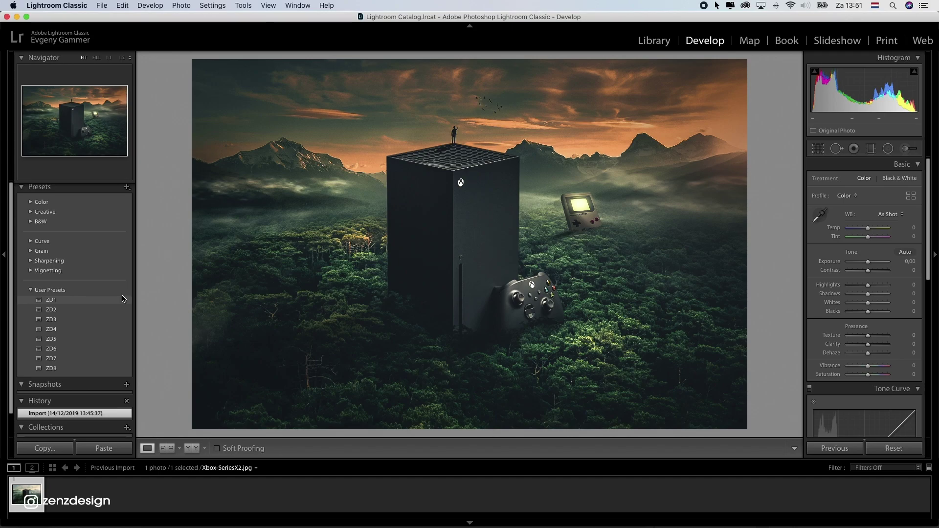
# - Apply the ZD1 user preset to the composite and lower the overall exposure to -1.30
pyautogui.click(124, 297)
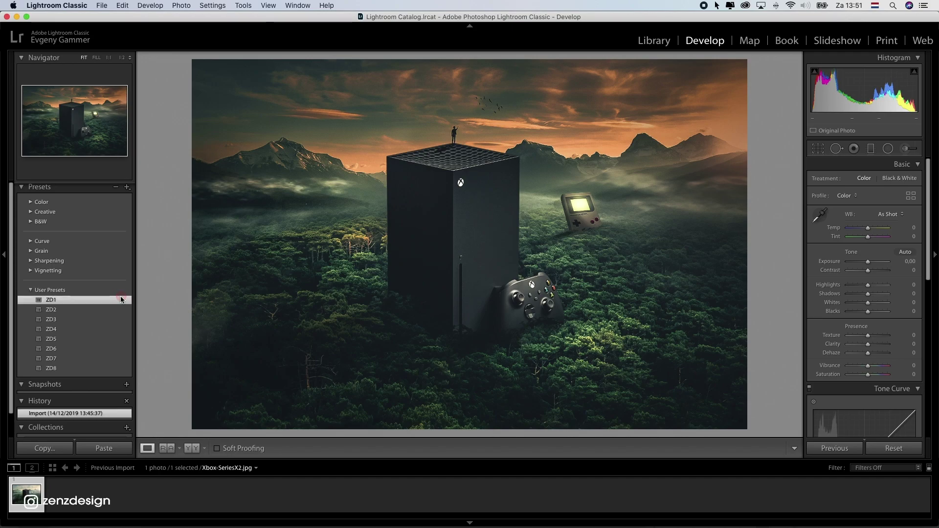
pyautogui.moveTo(860, 262); pyautogui.dragTo(862, 263)
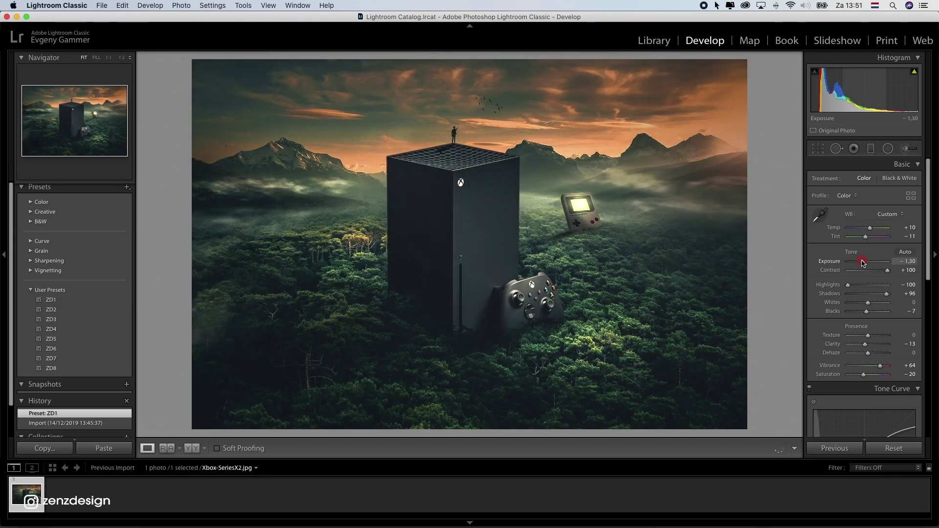
# - Select the preset's inverted radial filter and move its center just above the Game Boy
pyautogui.click(888, 152)
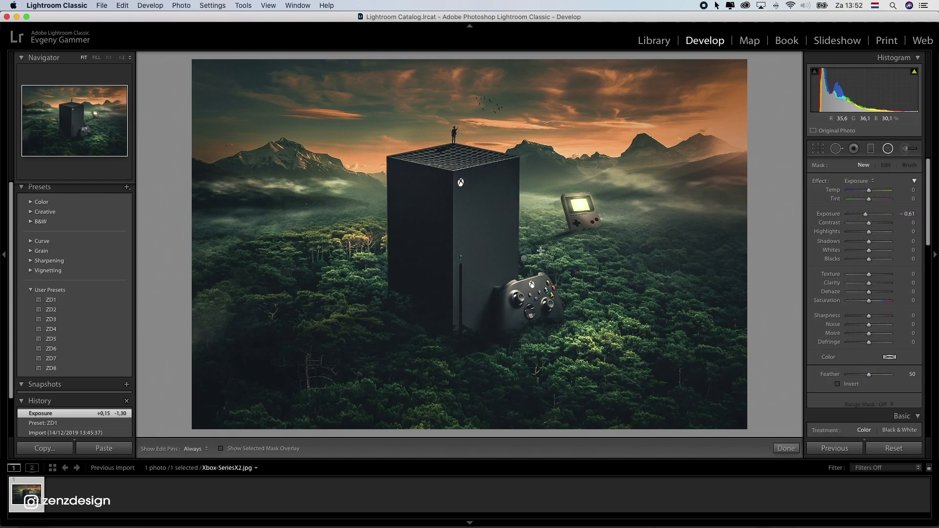
pyautogui.click(524, 259)
pyautogui.moveTo(523, 259); pyautogui.dragTo(580, 187)
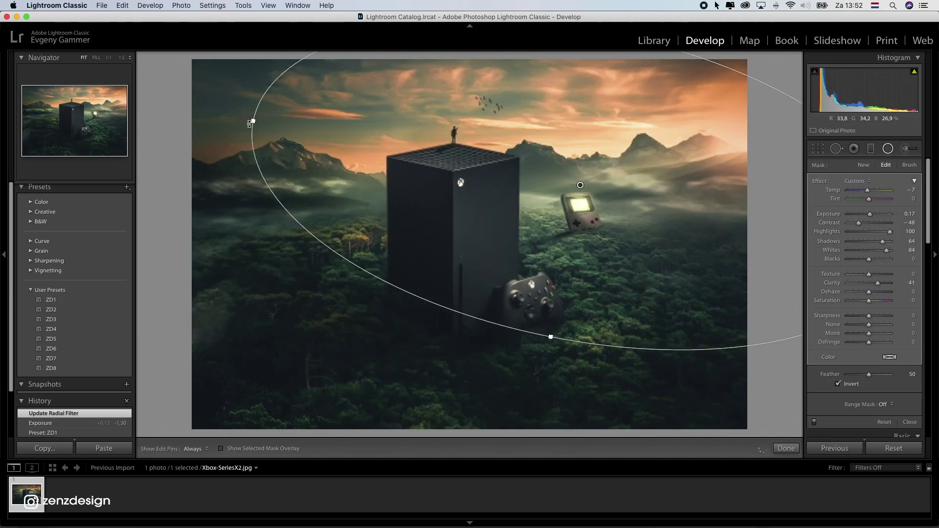
# - Rotate the radial filter to a flatter angle and widen it past the photo's left edge
pyautogui.moveTo(253, 123); pyautogui.dragTo(261, 281)
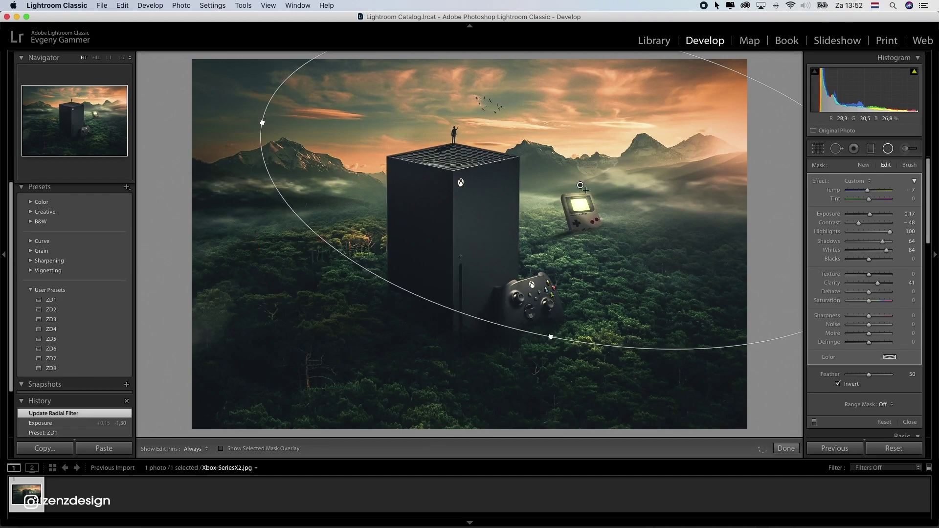
pyautogui.moveTo(290, 223); pyautogui.dragTo(318, 292)
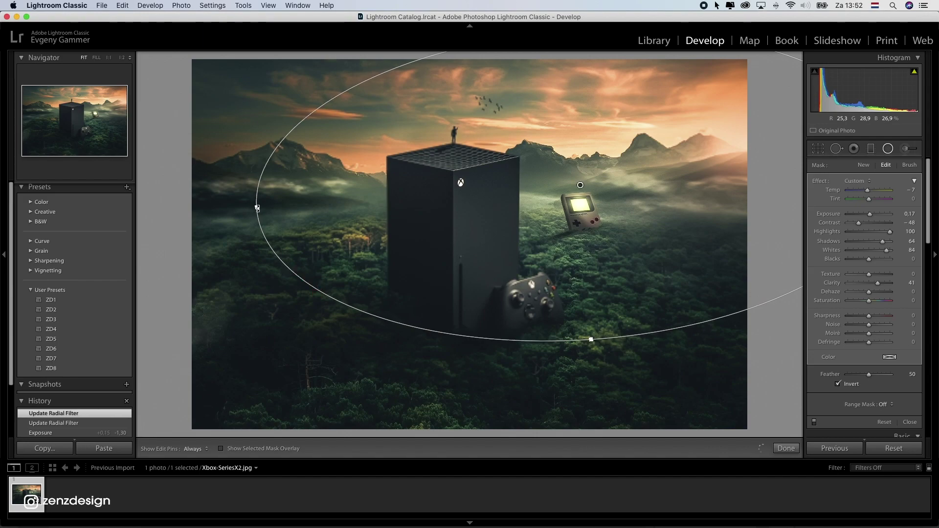
pyautogui.moveTo(257, 209); pyautogui.dragTo(64, 201)
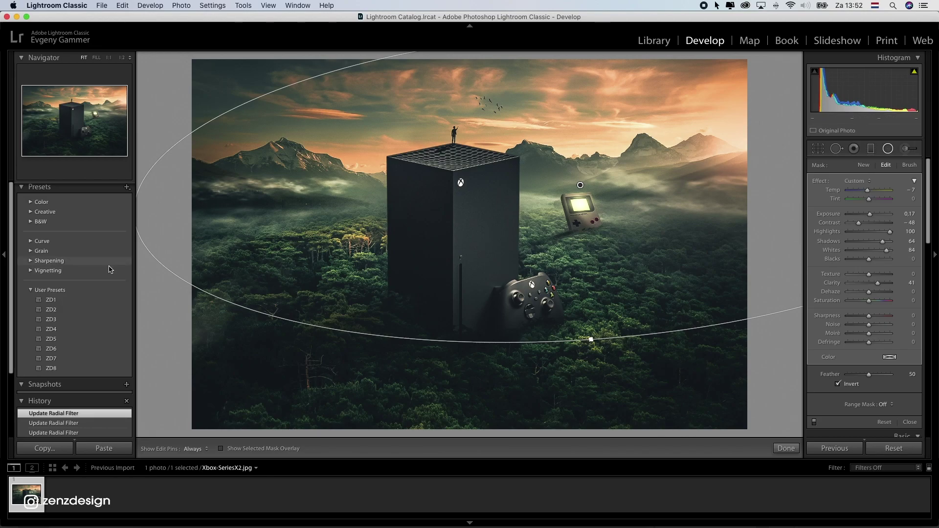
# - Stretch the radial filter's ellipse farther beyond the photo's left side and adjust its upper edge above the sky
pyautogui.click(122, 58)
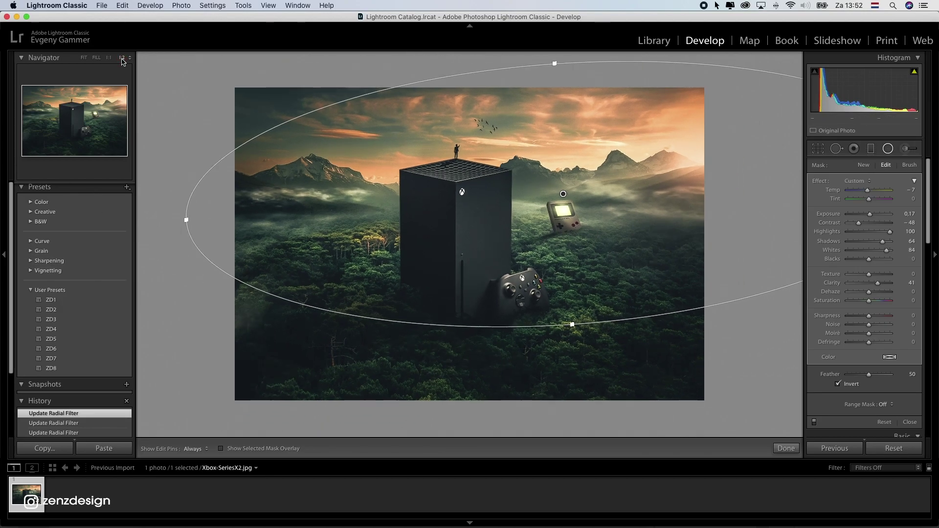
pyautogui.click(130, 59)
pyautogui.click(135, 50)
pyautogui.moveTo(280, 226); pyautogui.dragTo(189, 232)
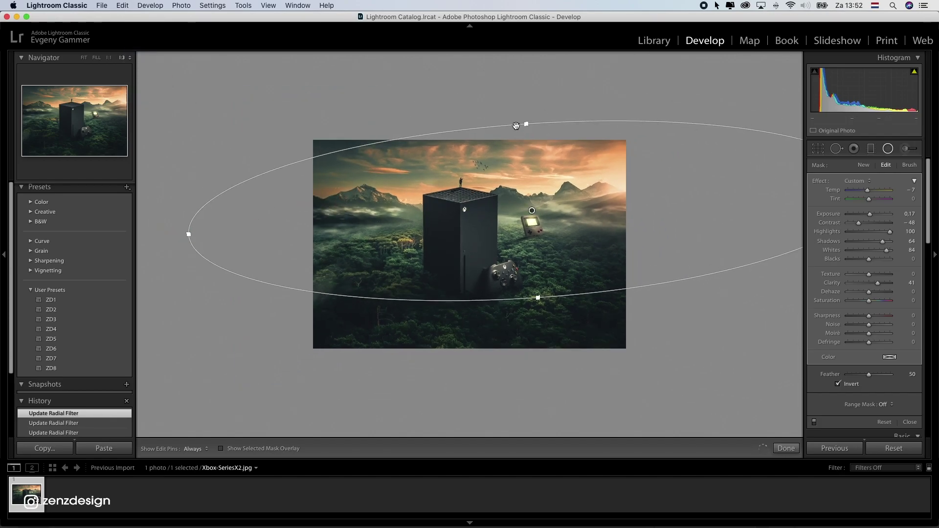
pyautogui.moveTo(526, 125); pyautogui.dragTo(485, 129)
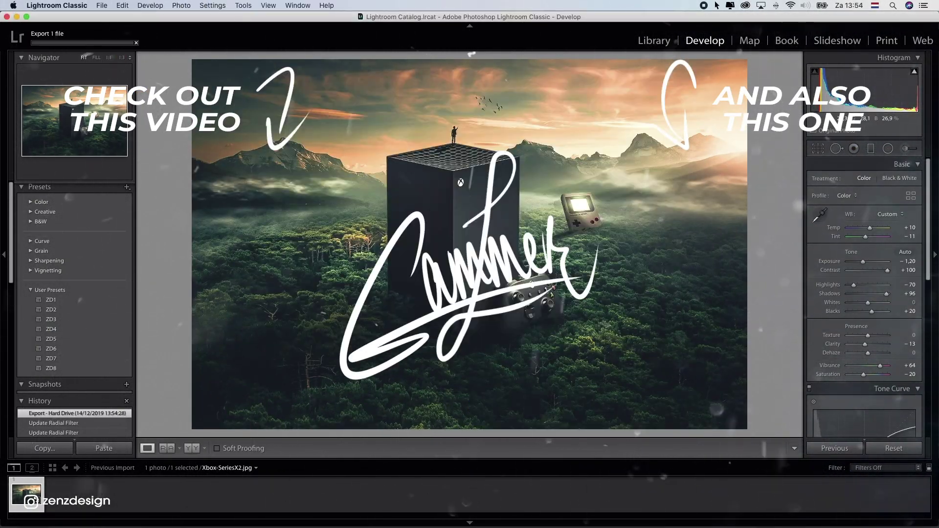
# - Apply the ZD7 user preset to the photo as an alternative color grade
pyautogui.click(66, 359)
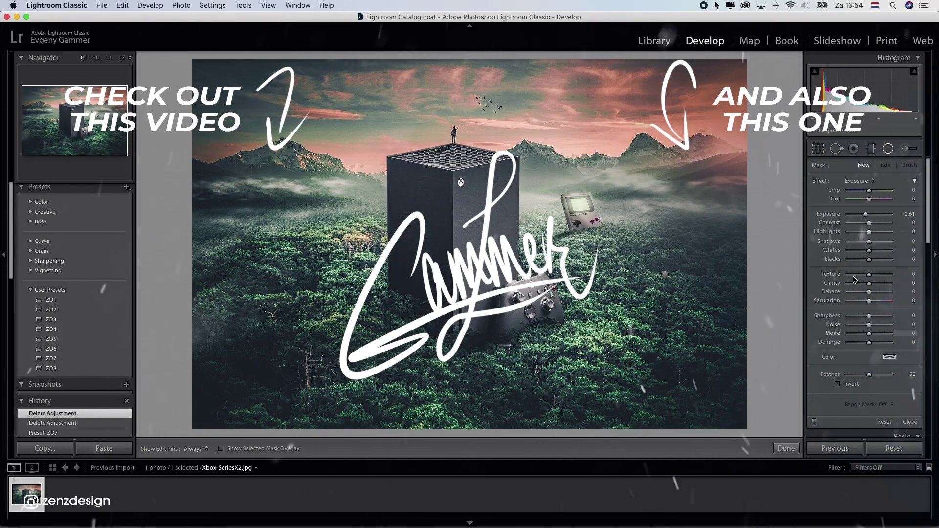